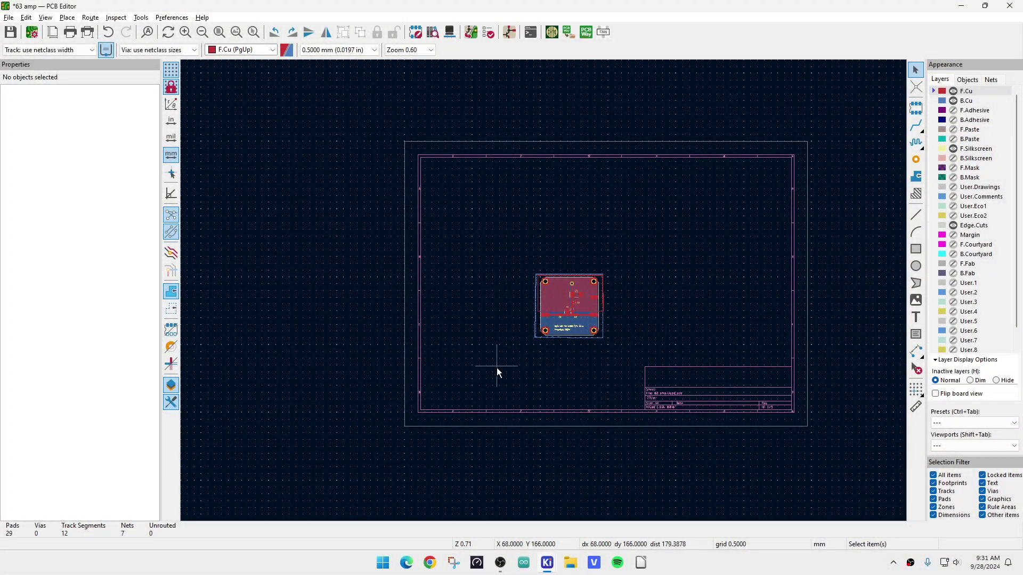
- Place the grid origin at the board's top-left corner with the Grid Origin tool
scroll(570, 356, up, 5)
scroll(542, 261, down, 2)
scroll(528, 224, up, 4)
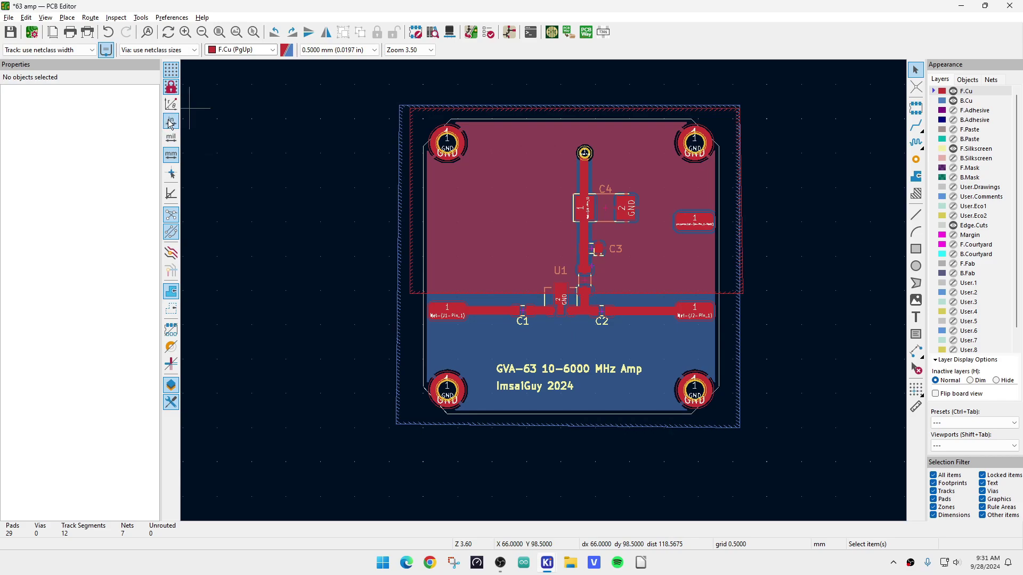
scroll(545, 291, down, 5)
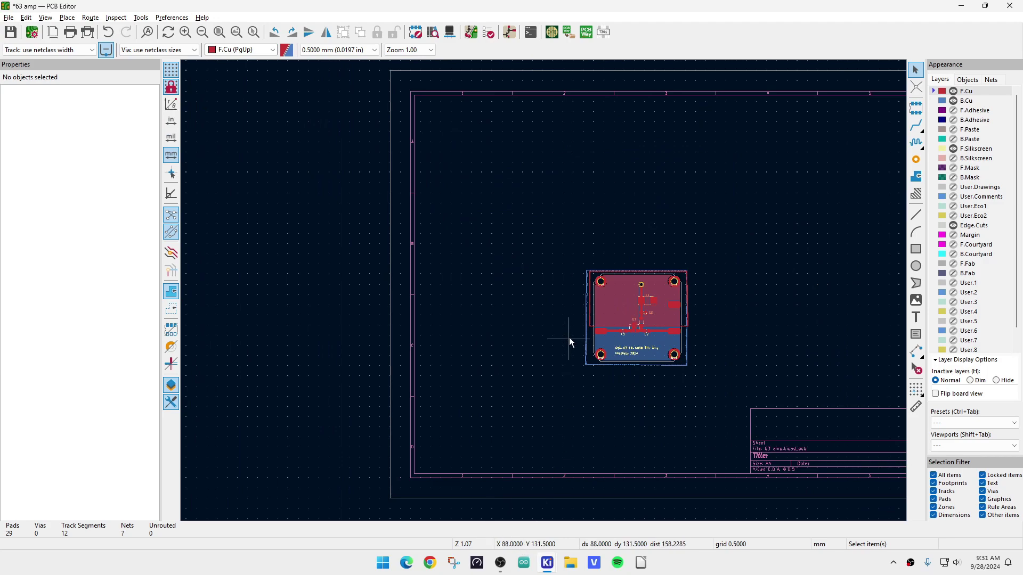
scroll(586, 282, up, 5)
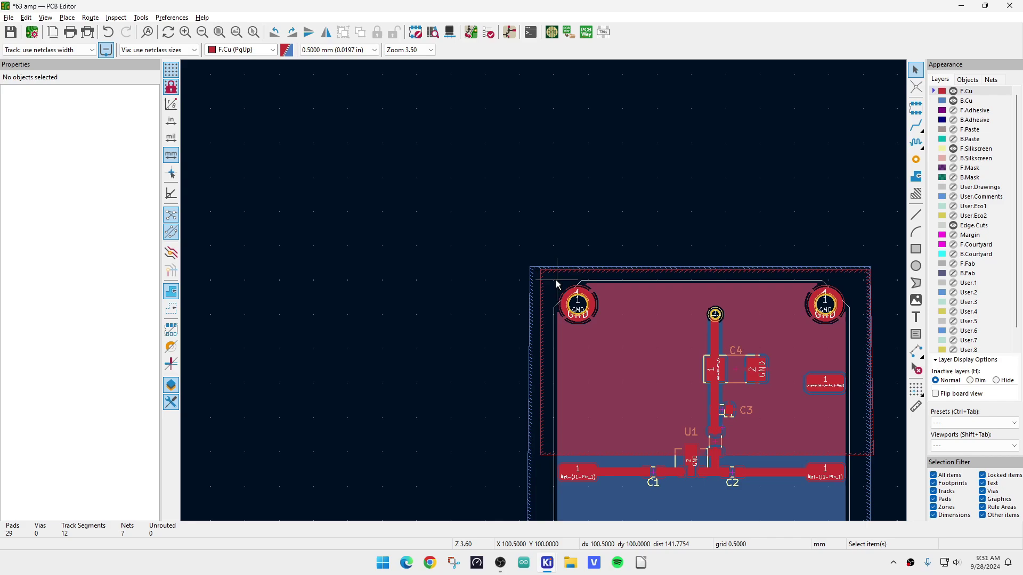
scroll(557, 282, down, 6)
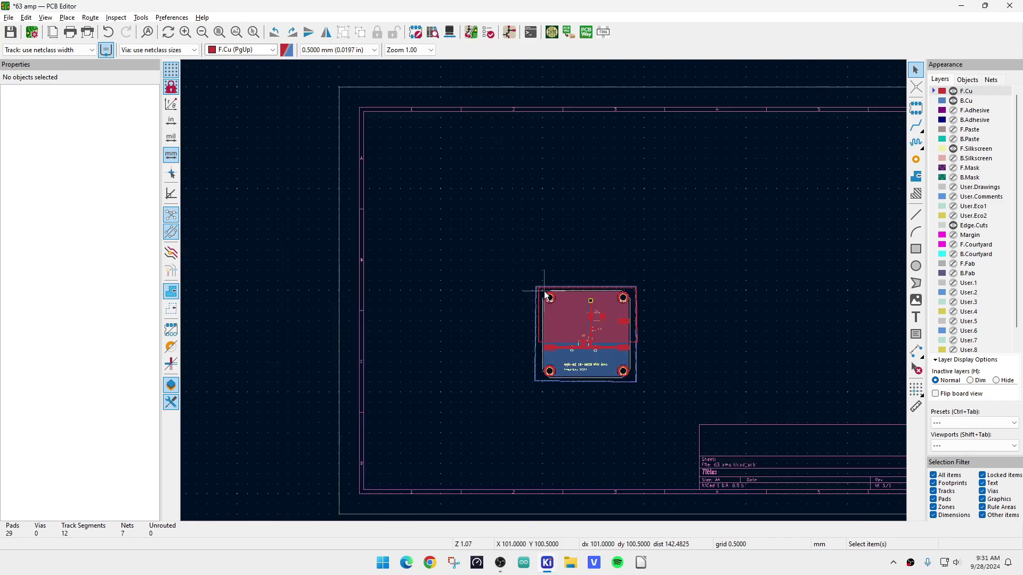
scroll(425, 163, up, 4)
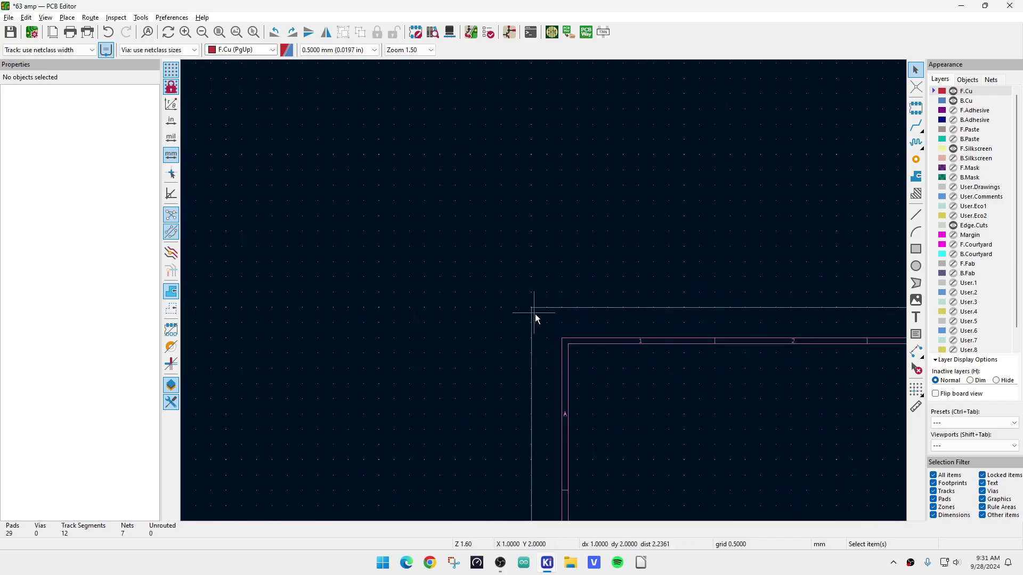
scroll(544, 290, down, 7)
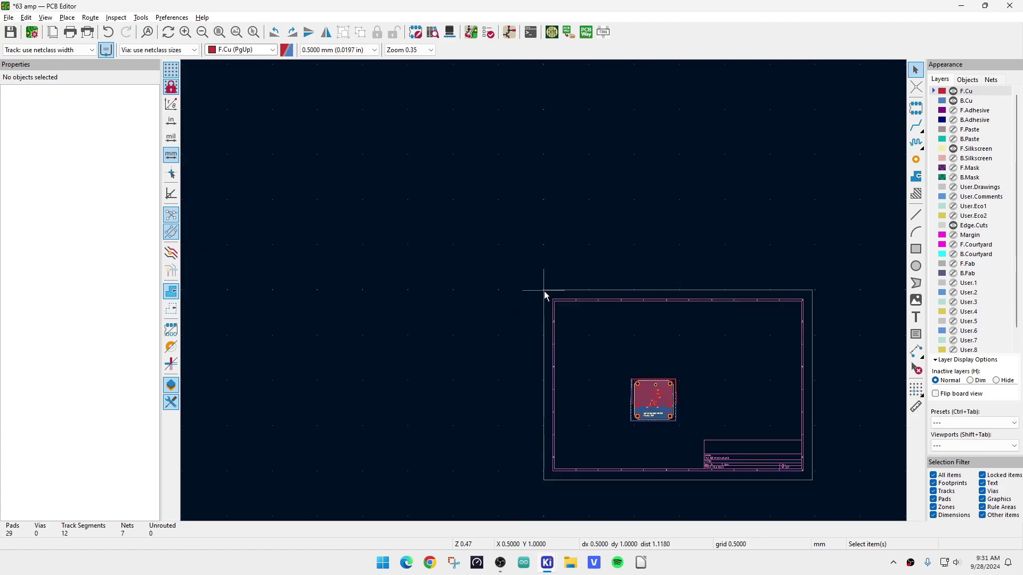
scroll(545, 296, up, 10)
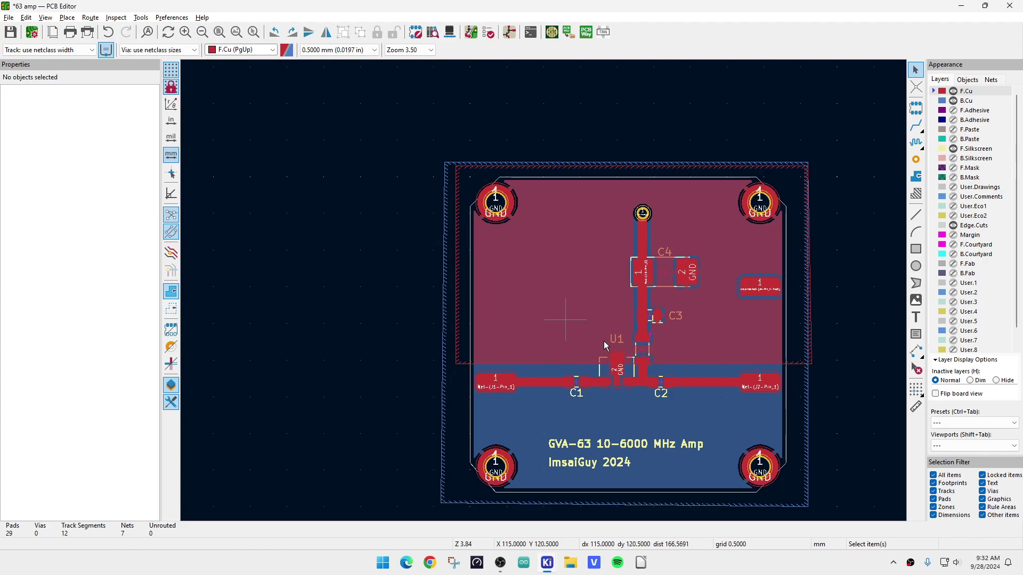
click(914, 391)
scroll(429, 169, up, 1)
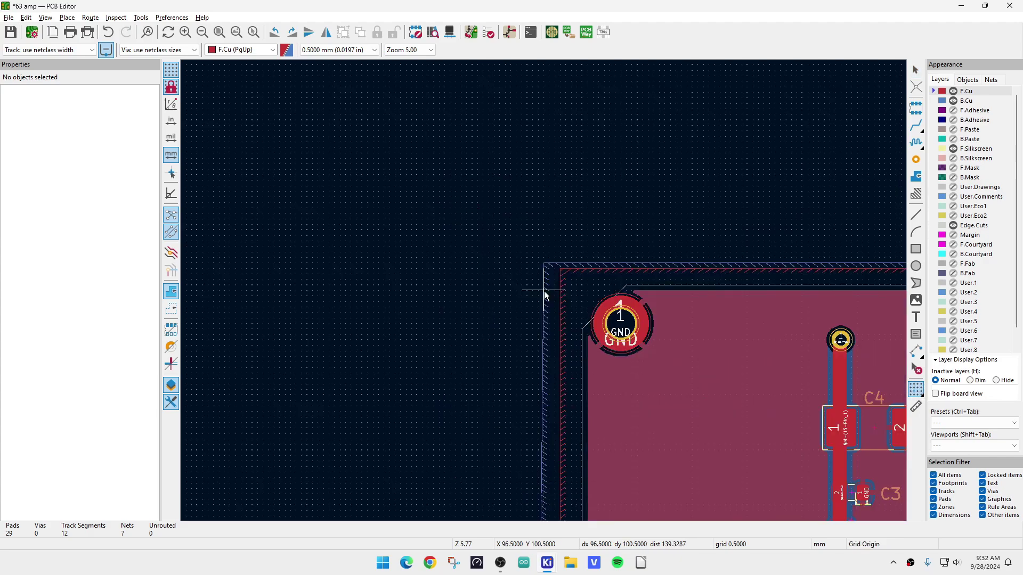
scroll(544, 291, up, 3)
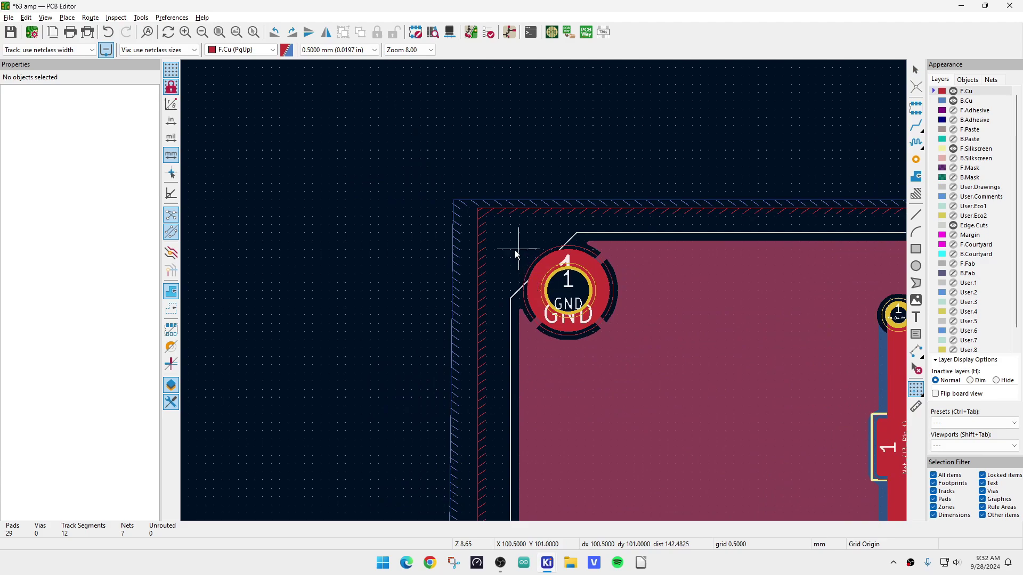
click(510, 232)
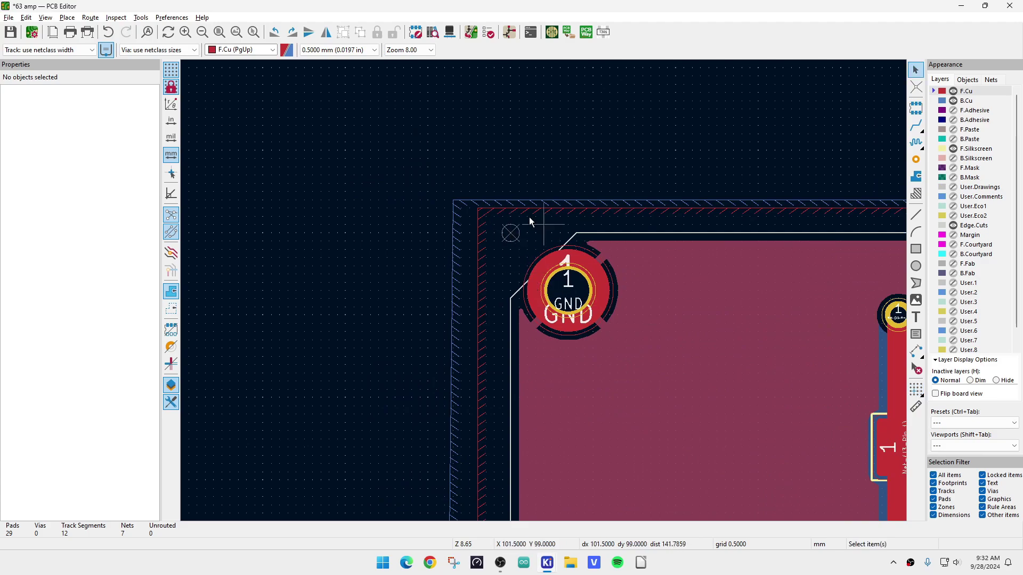
scroll(529, 309, down, 6)
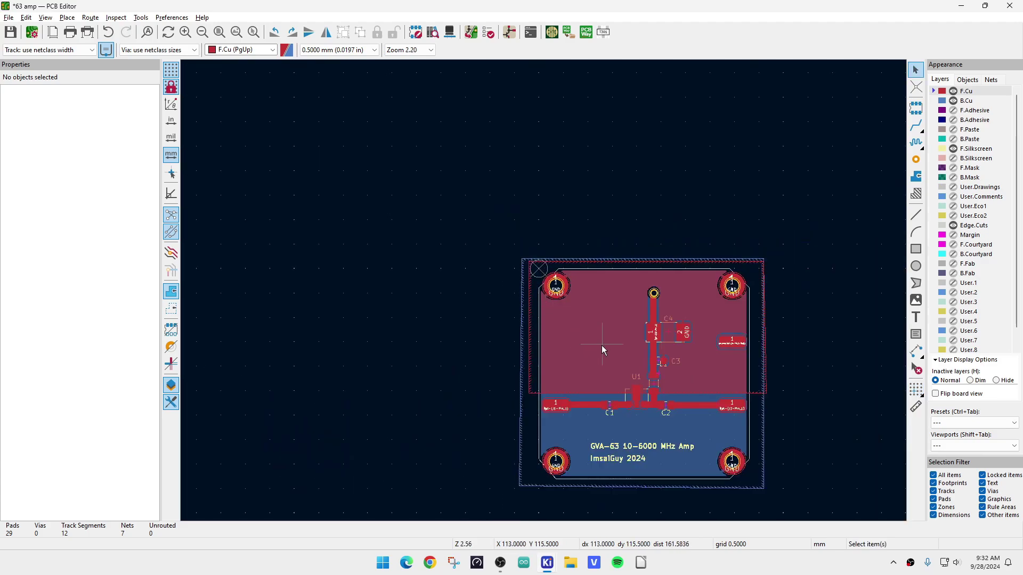
scroll(602, 345, down, 1)
scroll(545, 291, up, 1)
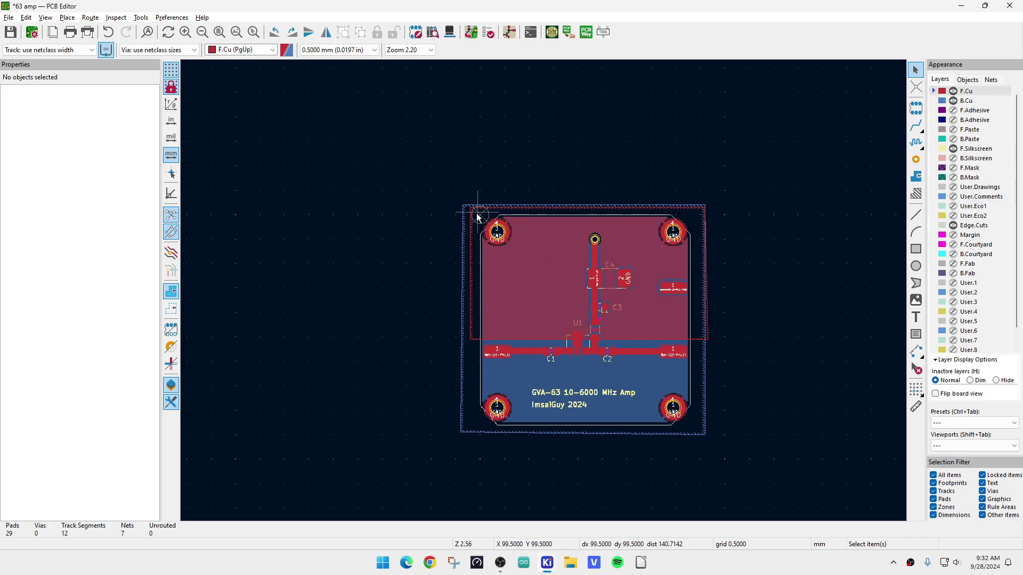
- In Edit Grids' Origins & Axes, set displayed coordinates to measure from the Grid origin
right_click(170, 72)
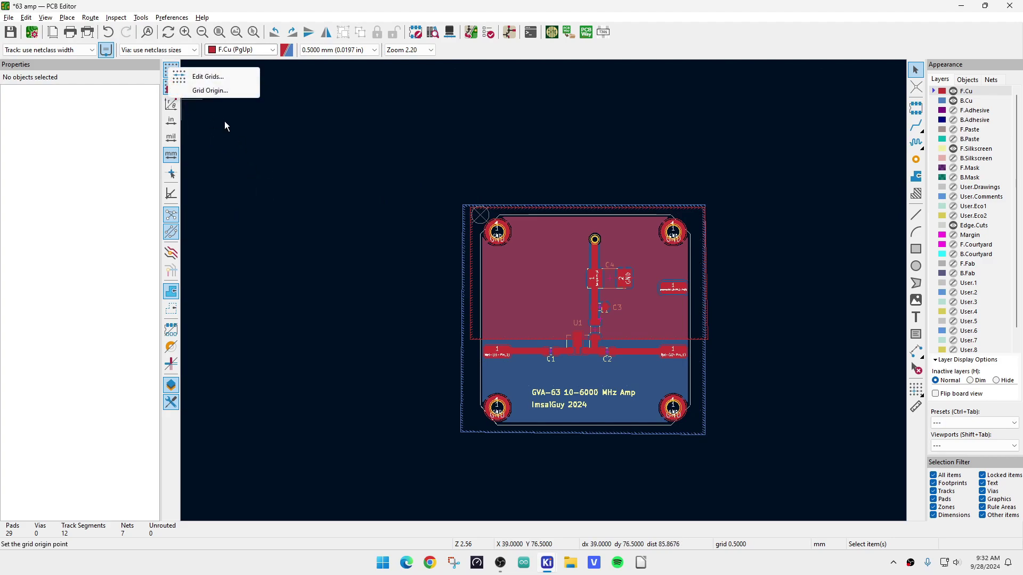
click(205, 77)
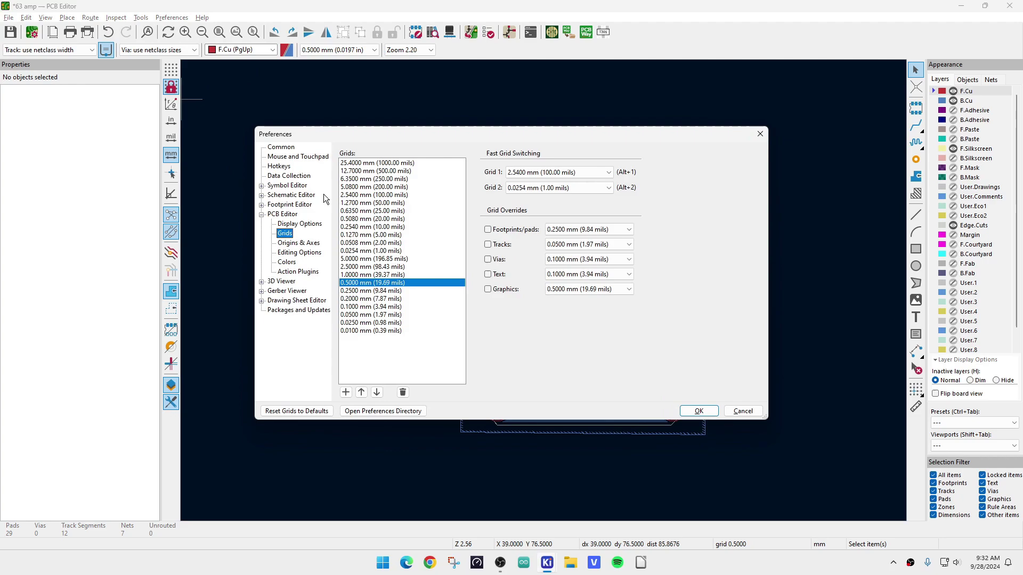
click(290, 245)
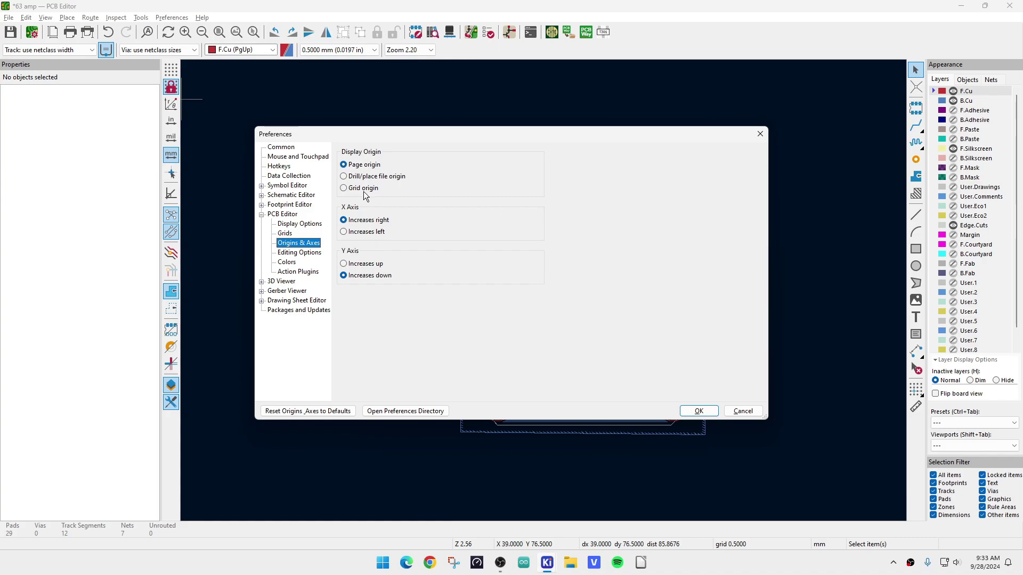
click(347, 192)
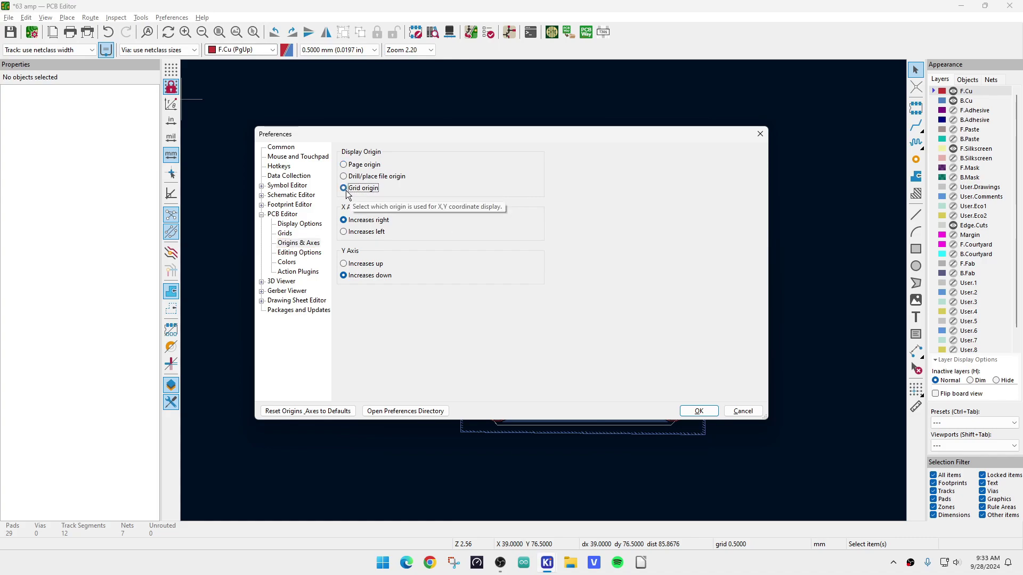
click(698, 411)
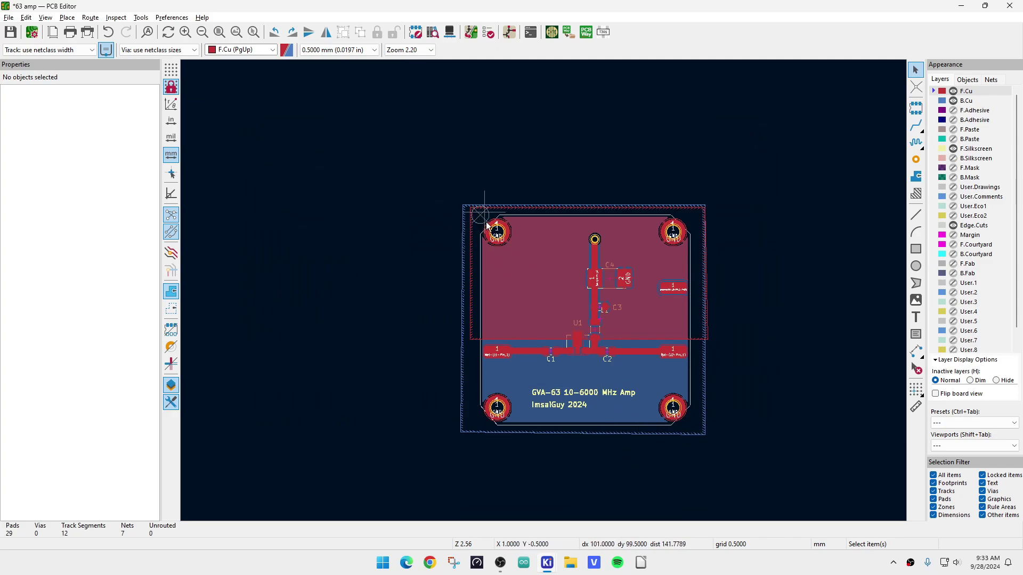
- Change the displayed measurement units from millimetres to inches
scroll(544, 290, up, 3)
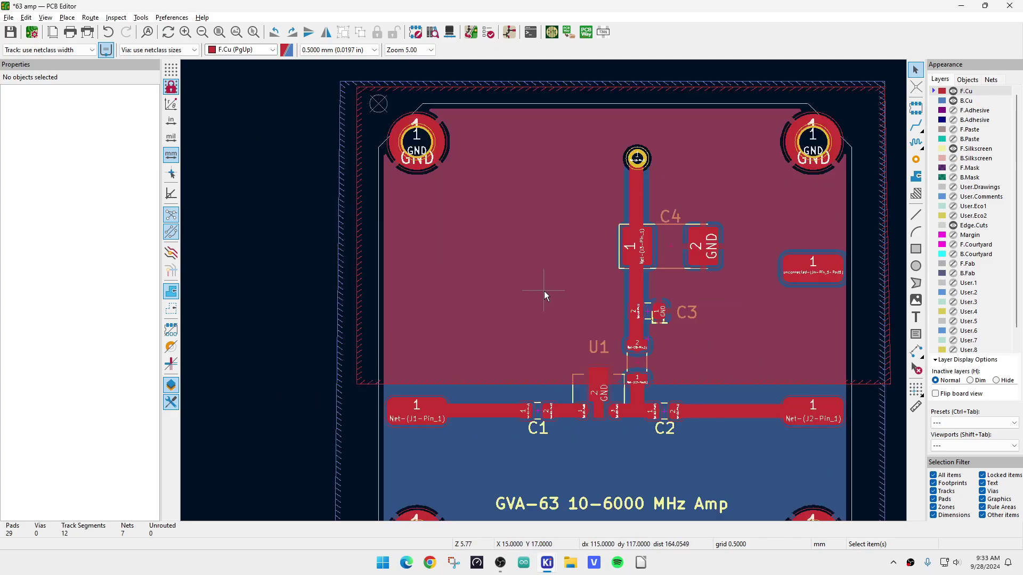
scroll(544, 291, down, 2)
scroll(505, 231, up, 4)
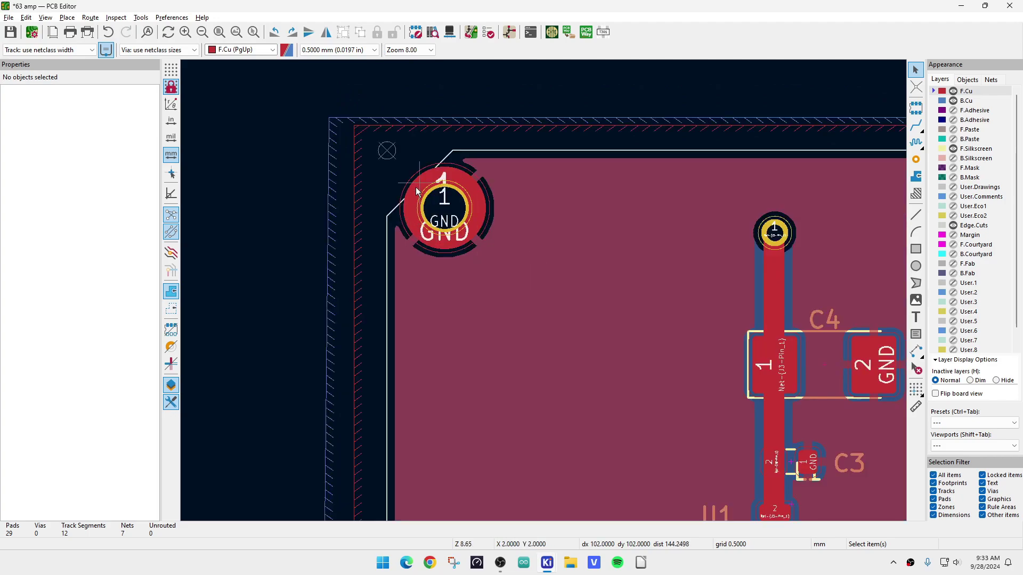
scroll(441, 227, down, 5)
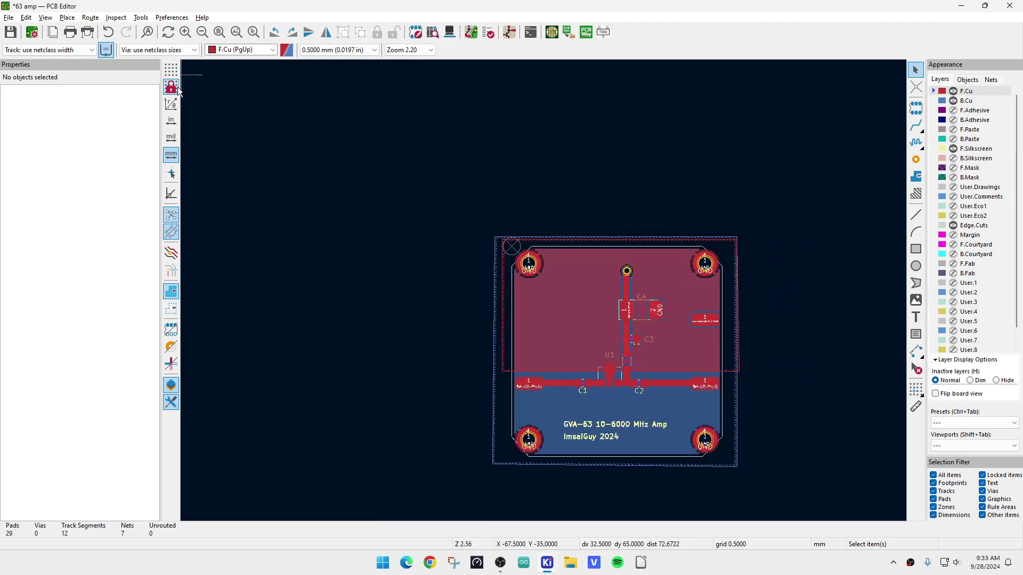
click(171, 124)
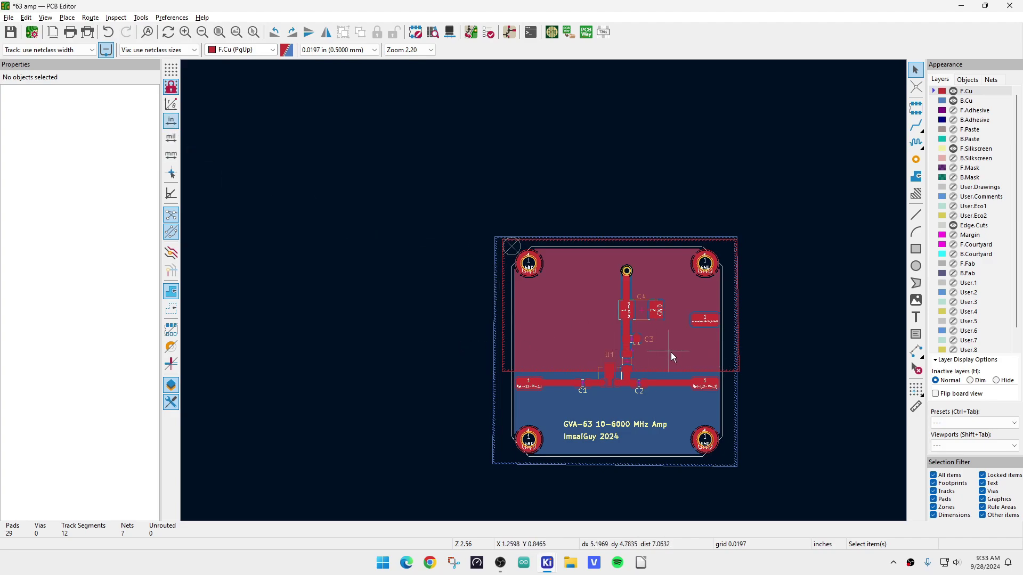
scroll(625, 391, up, 5)
scroll(545, 291, down, 5)
scroll(544, 291, up, 5)
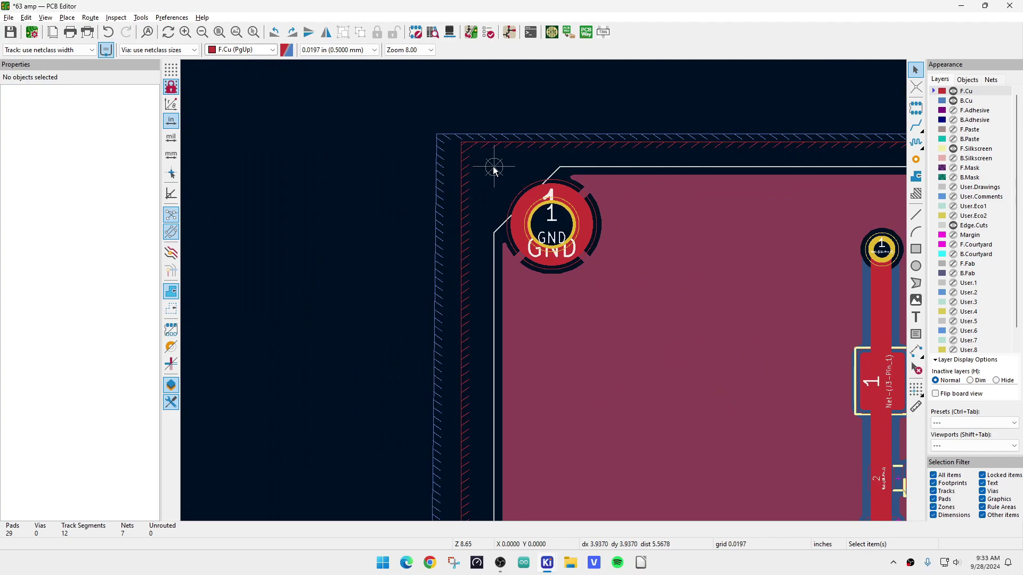
scroll(545, 291, down, 6)
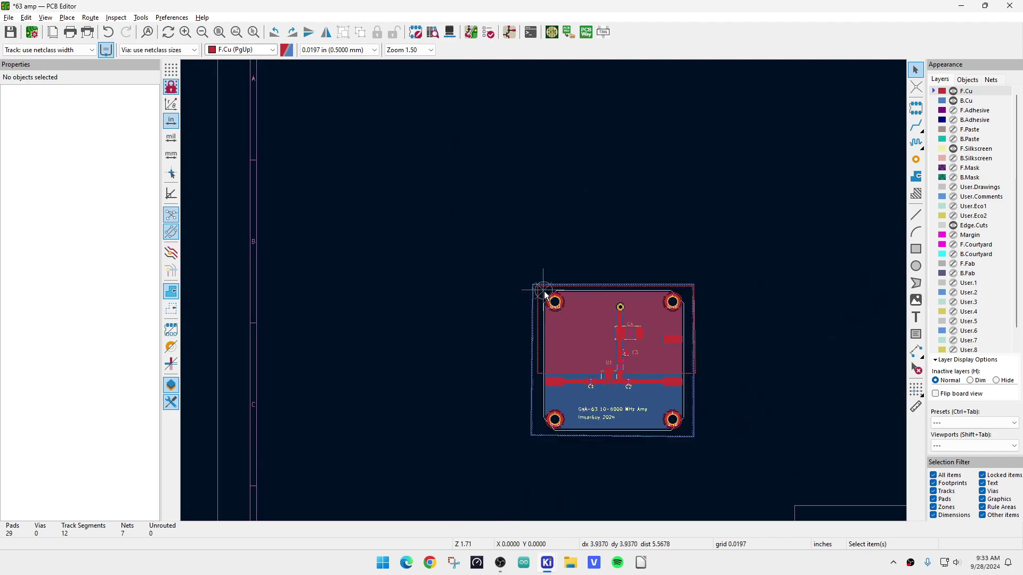
scroll(544, 290, up, 2)
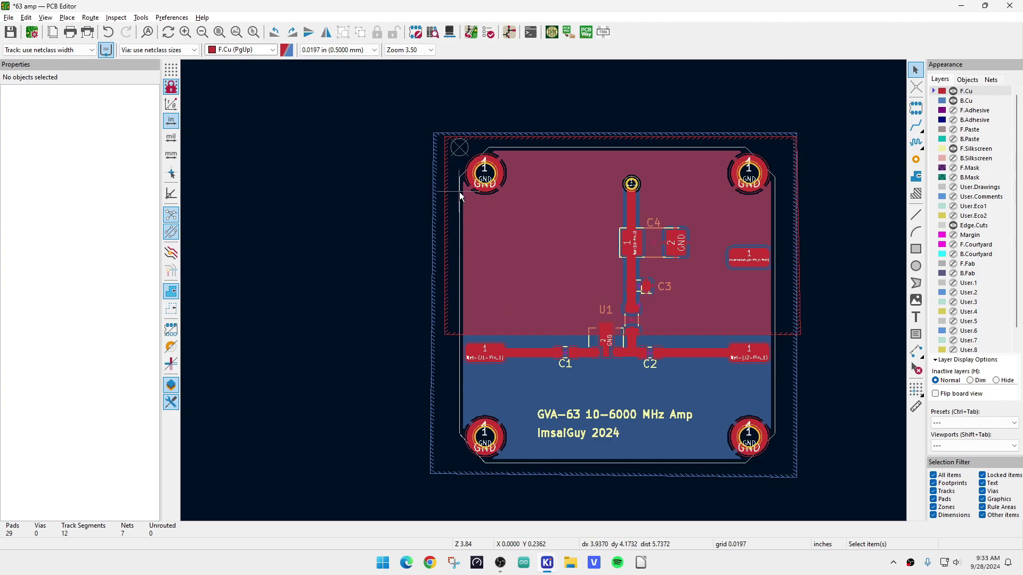
- Select the whole top-left mounting hole H1 footprint and lock it
click(486, 175)
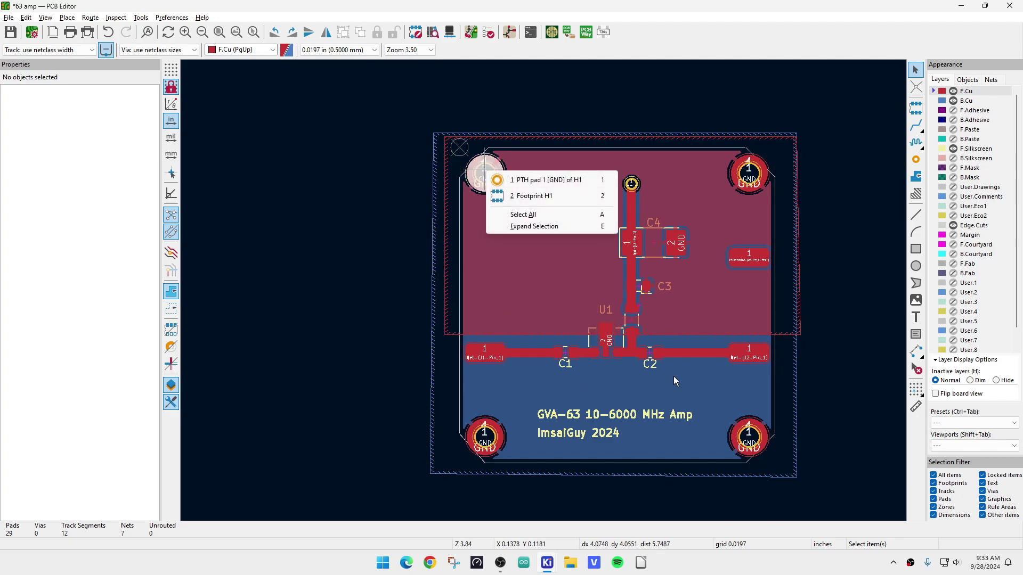
click(549, 180)
right_click(486, 174)
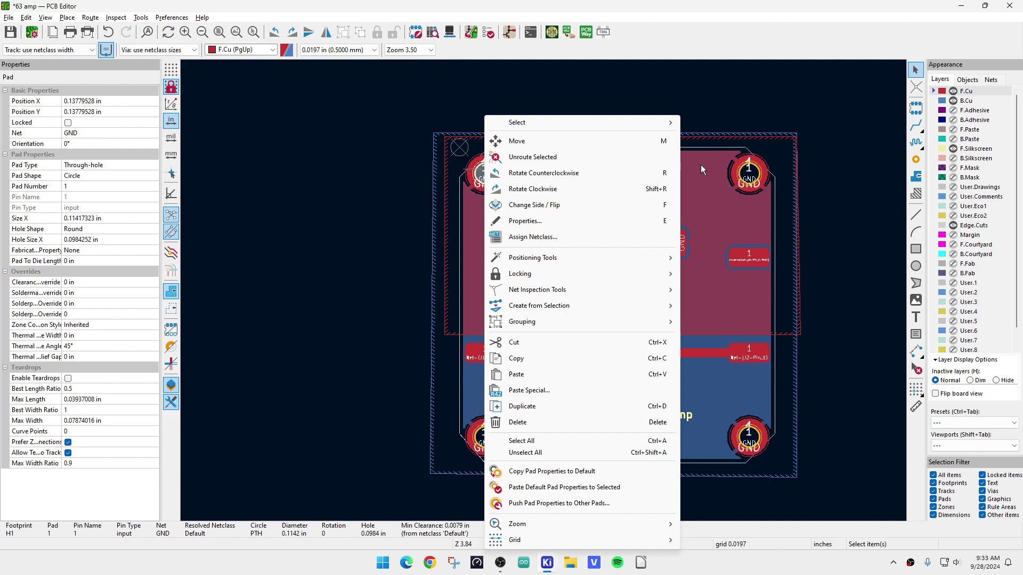
click(599, 207)
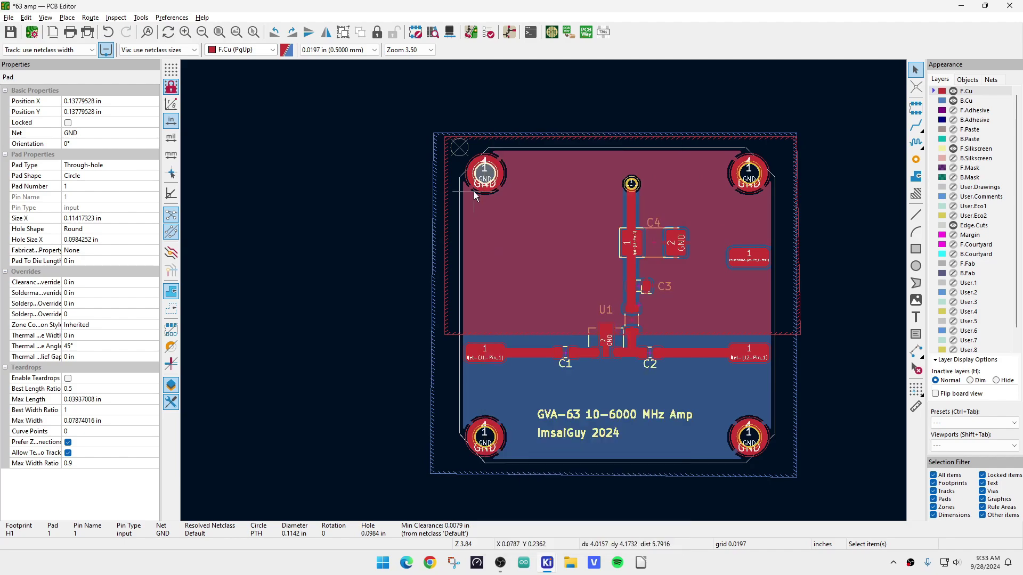
drag(456, 152, 507, 208)
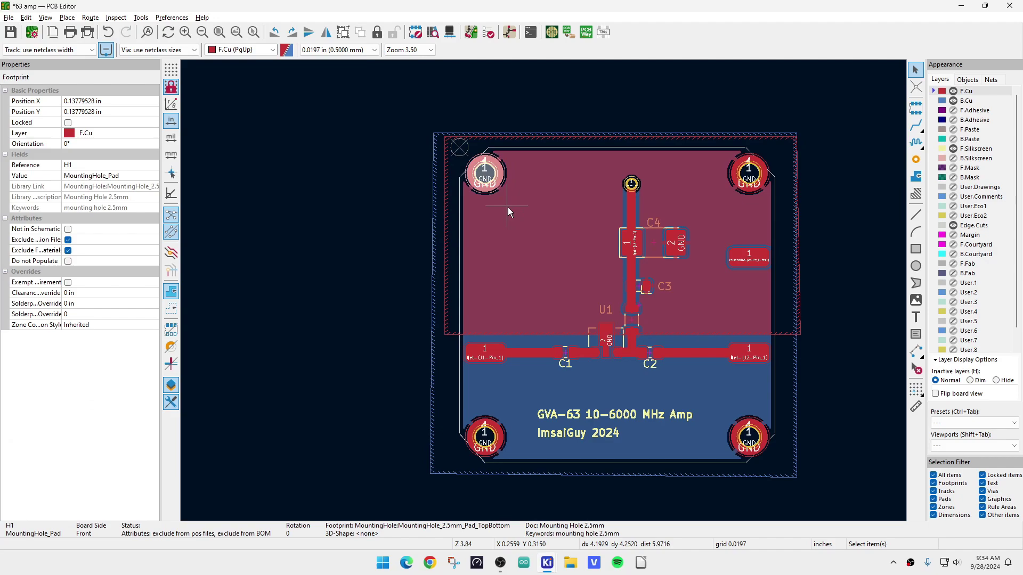
click(68, 123)
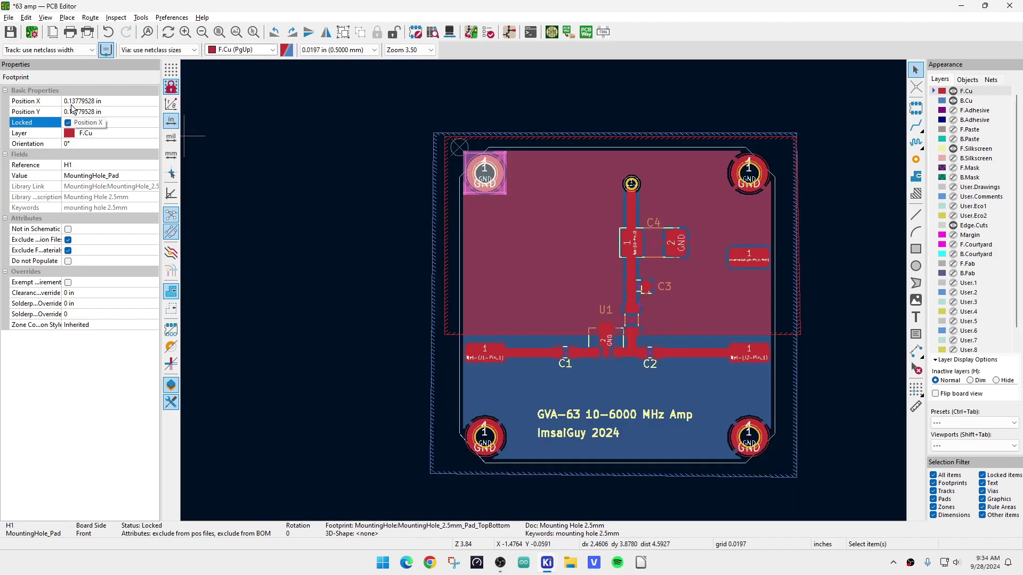
- Set H1's position to X 0.15 in and Y 0.15 in
click(72, 103)
text(.1)
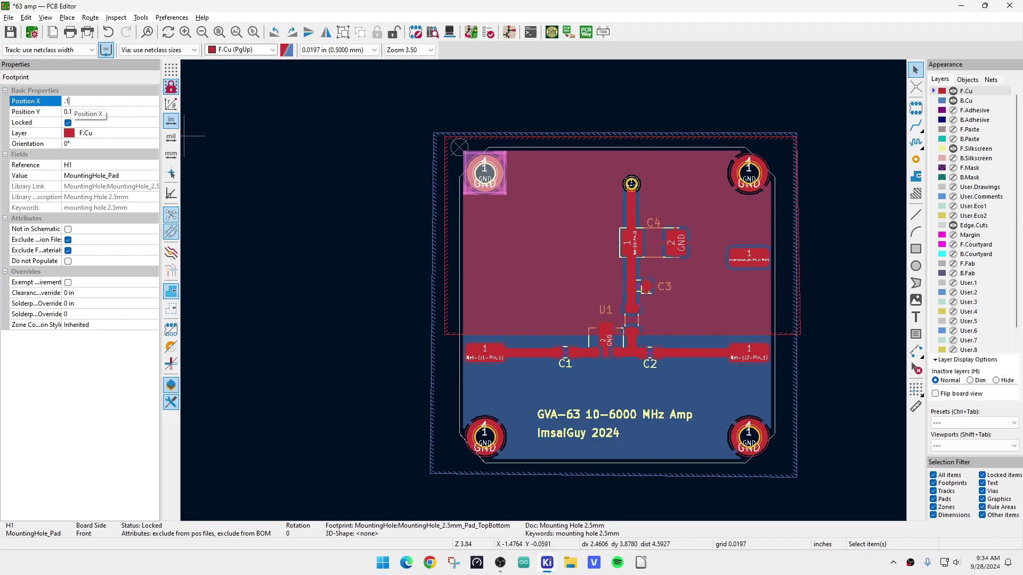
text(50)
click(95, 111)
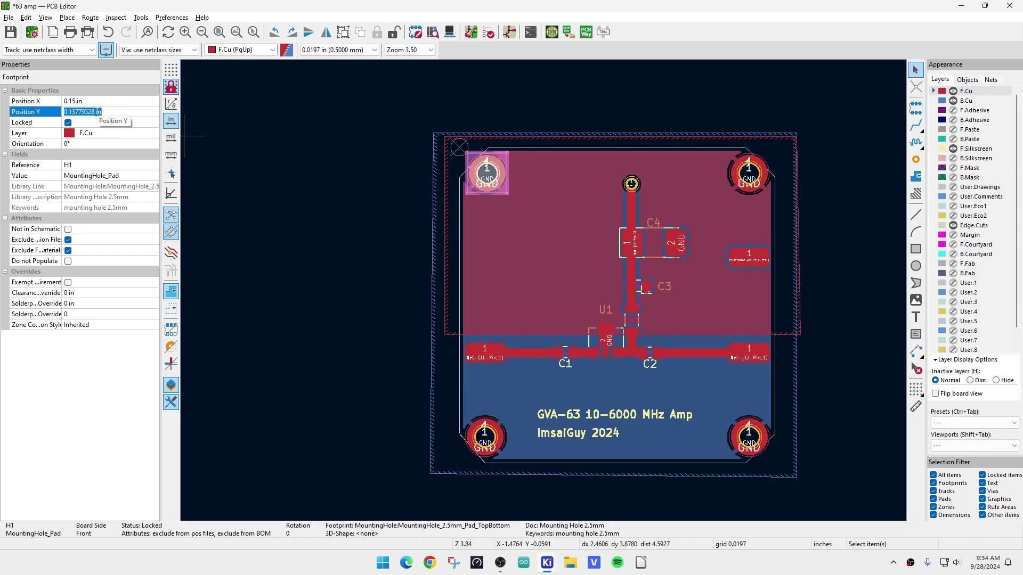
text(.15)
key(Return)
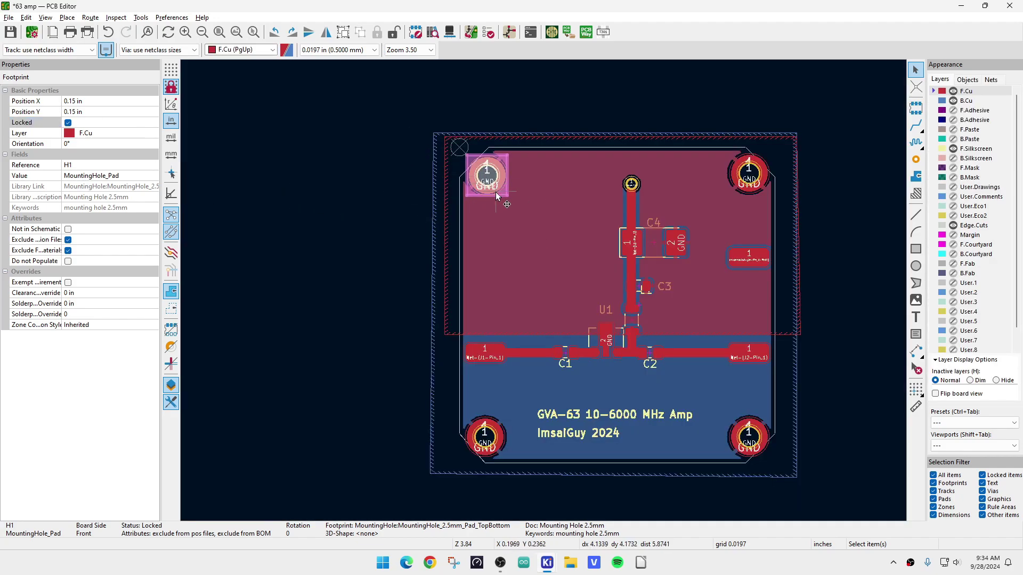
scroll(757, 180, up, 1)
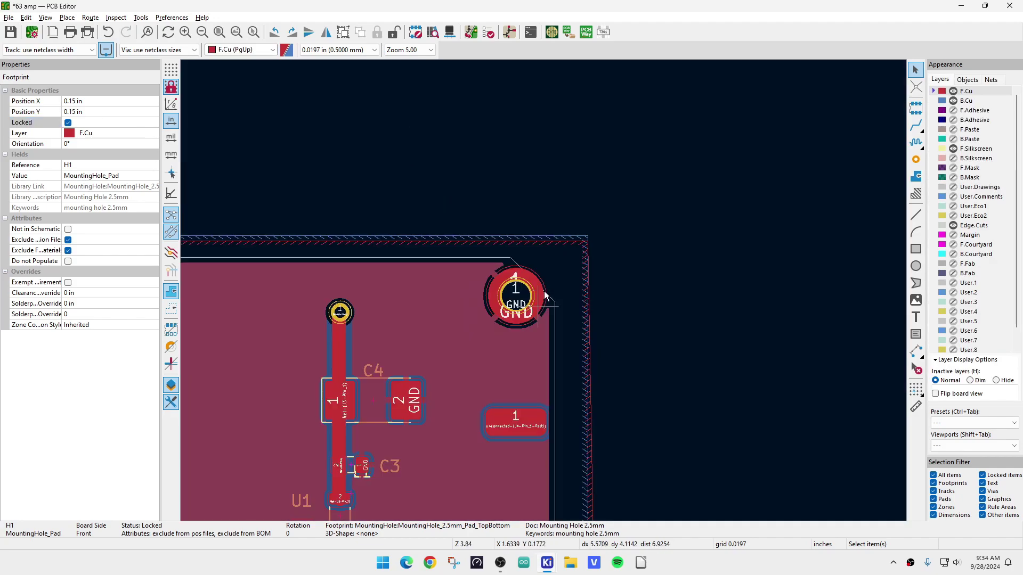
scroll(544, 291, down, 1)
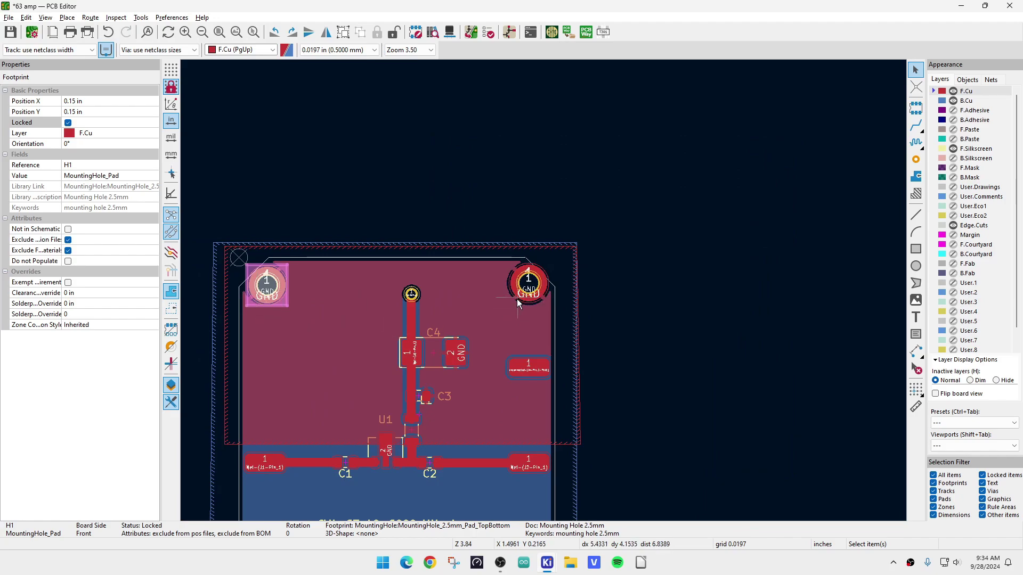
- Select and lock top-right mounting hole H3, setting its X position to 1.6 in
drag(503, 261, 551, 304)
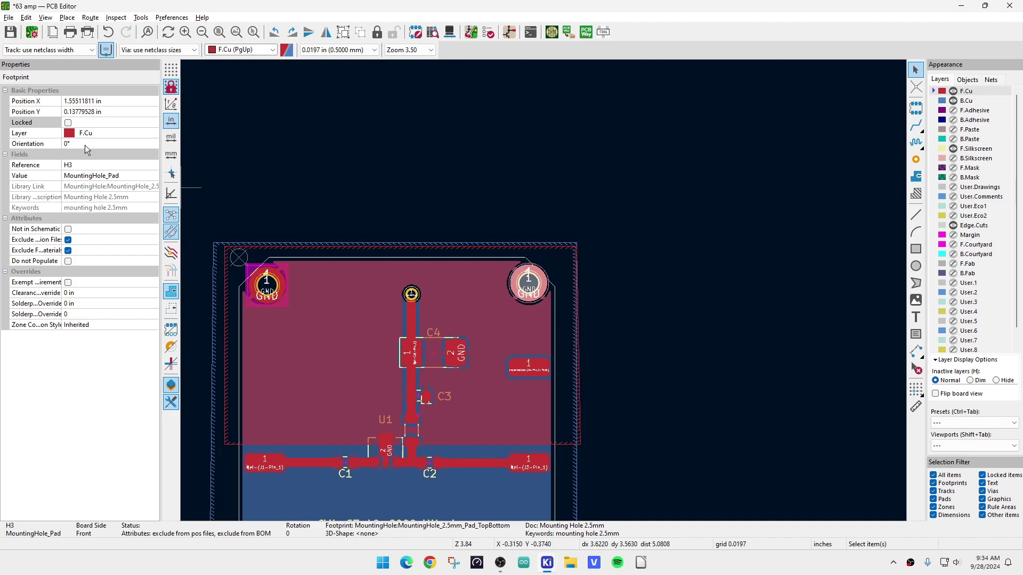
click(68, 123)
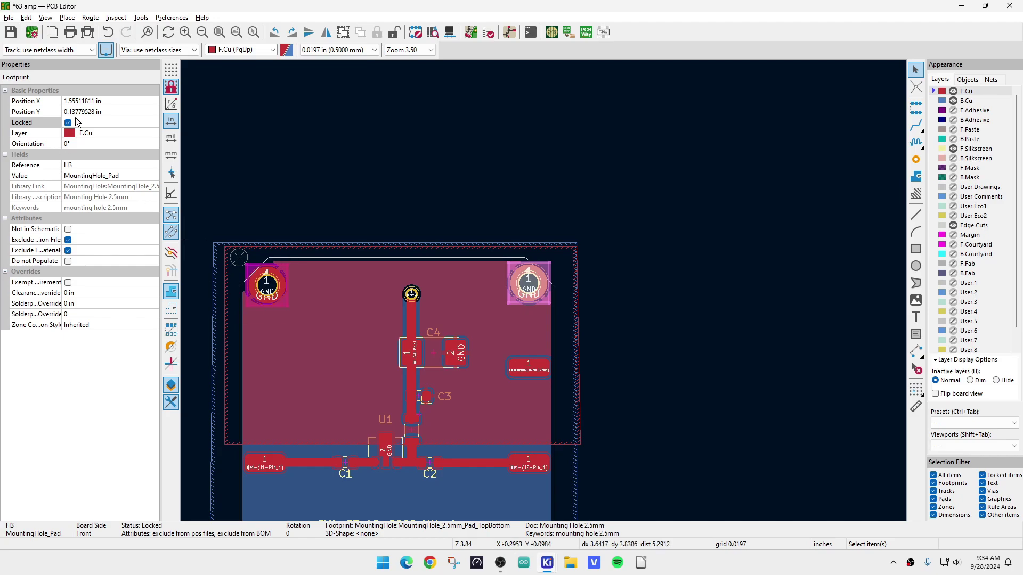
click(110, 101)
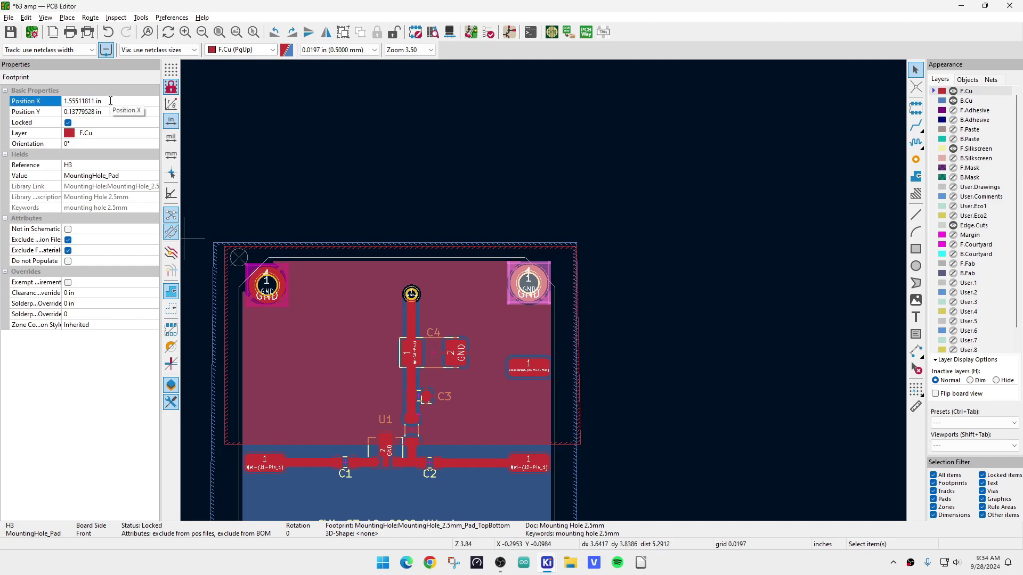
text(1)
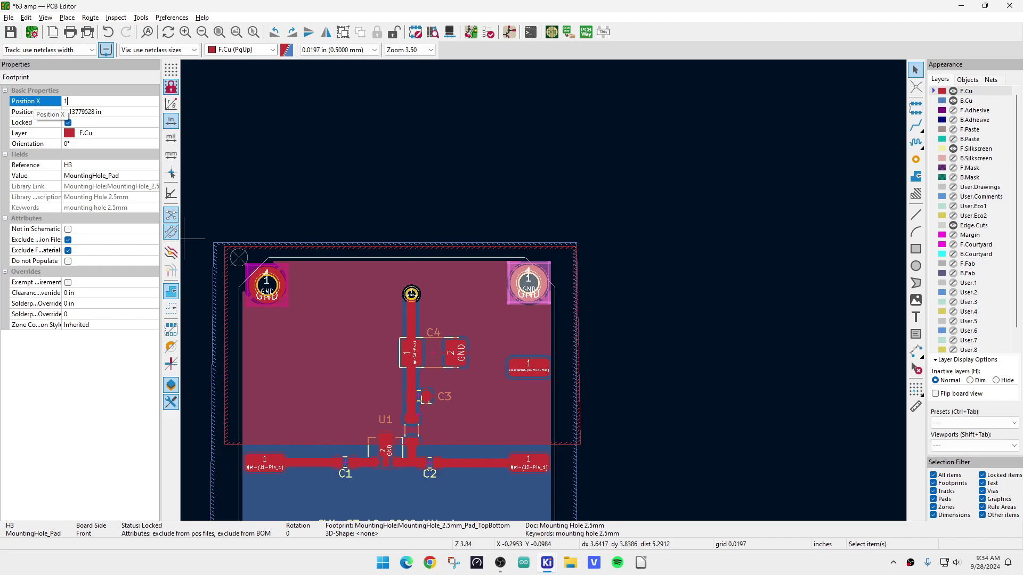
text(.6)
key(Return)
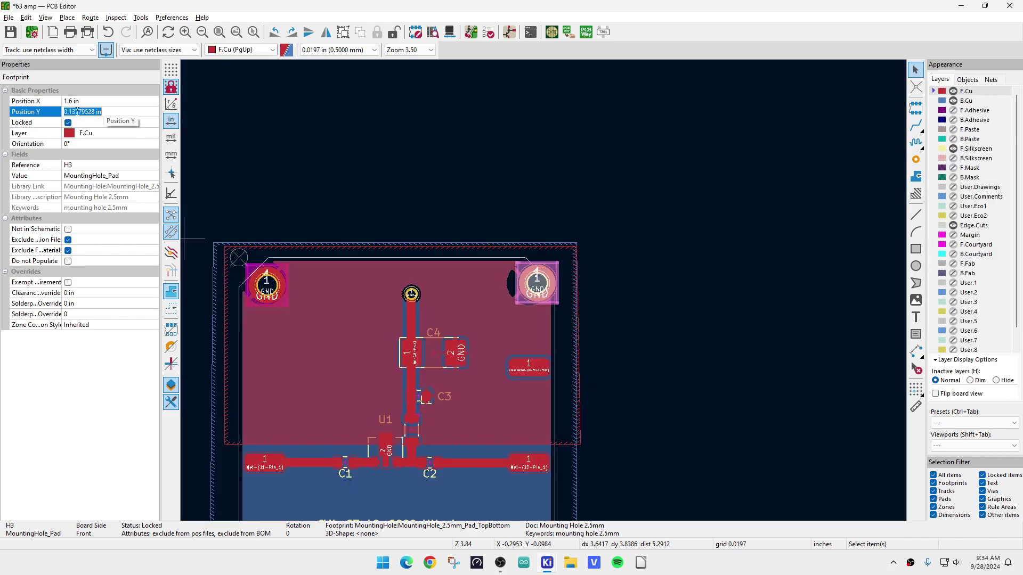
- Set H3's Y position to 0.15 in
click(65, 115)
text(.15)
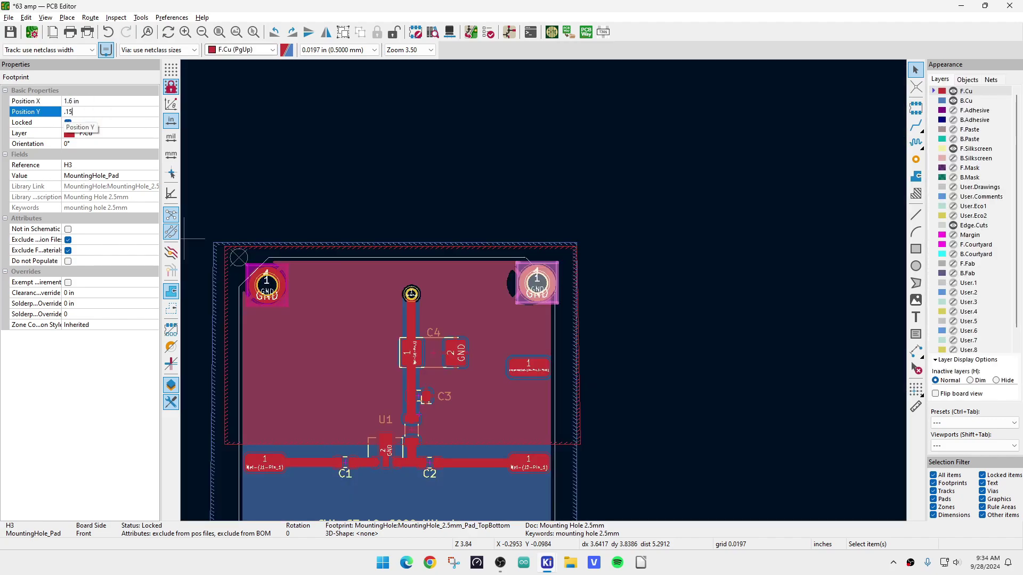
key(Return)
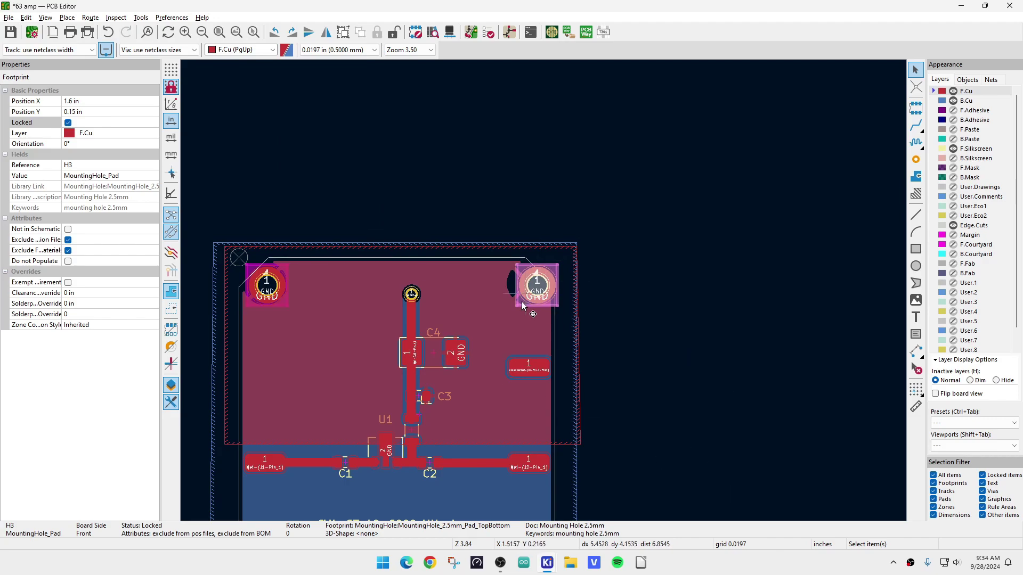
scroll(585, 327, down, 2)
scroll(543, 290, up, 2)
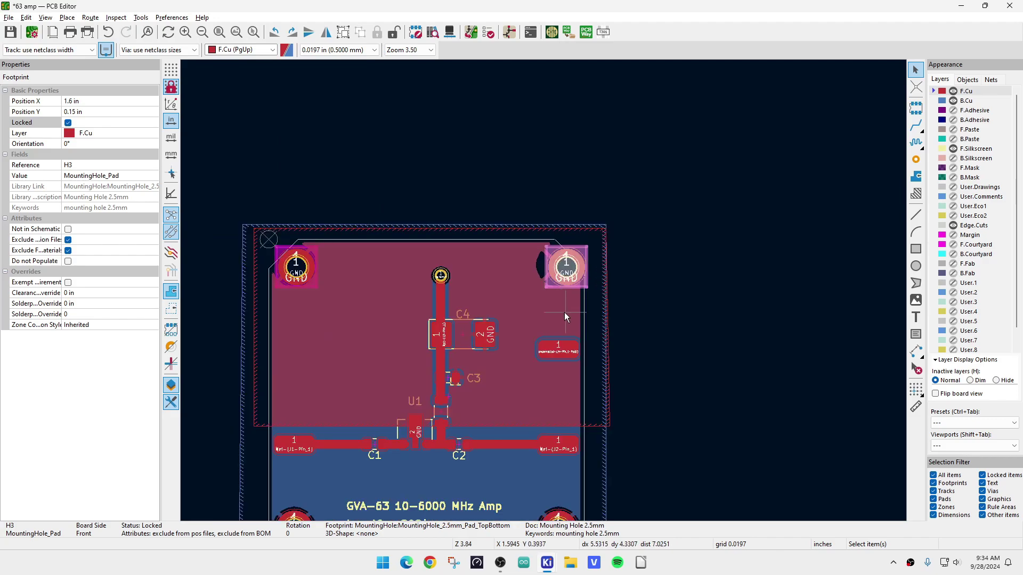
scroll(544, 291, down, 2)
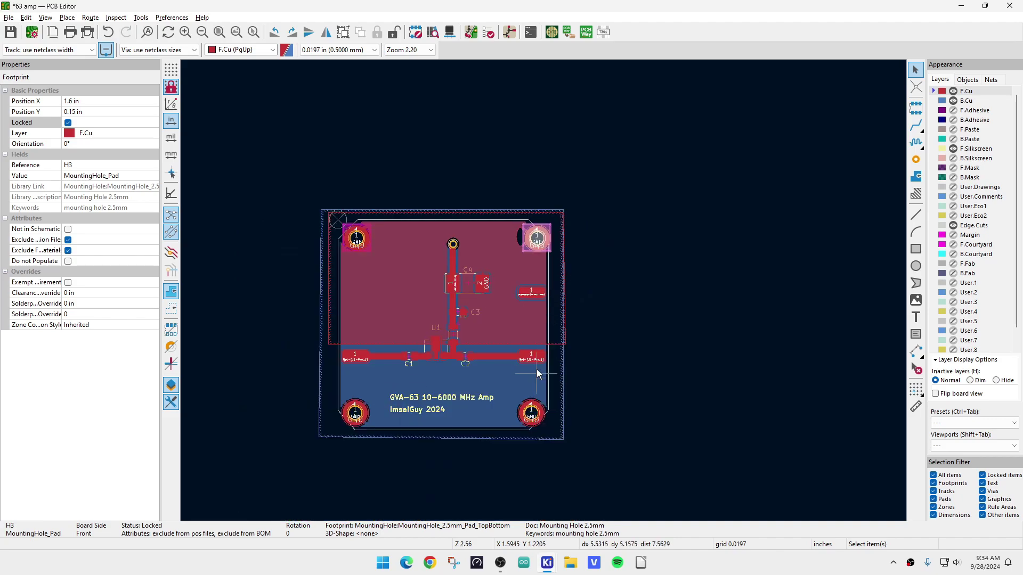
scroll(543, 291, up, 5)
scroll(549, 209, down, 3)
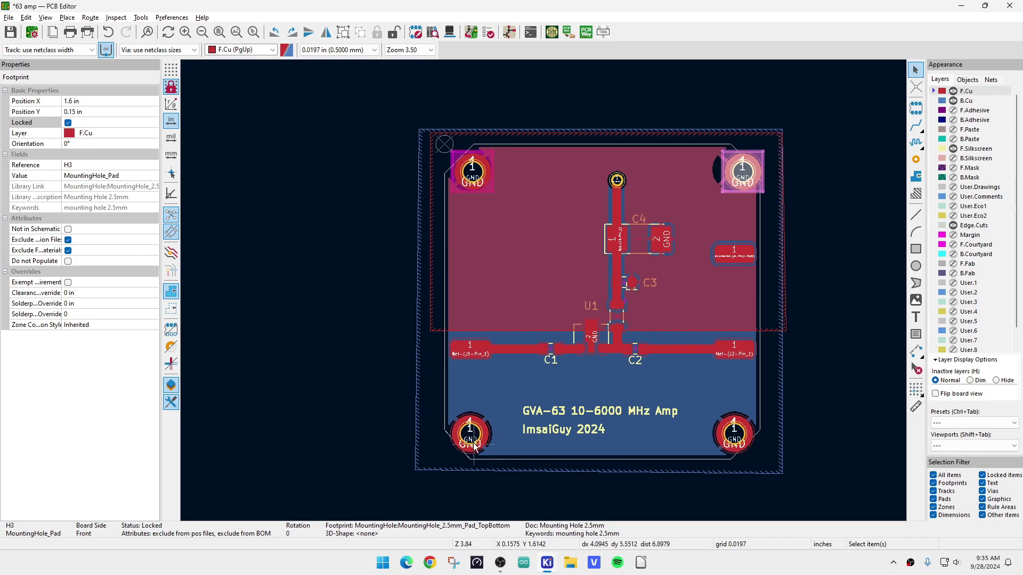
scroll(470, 434, up, 1)
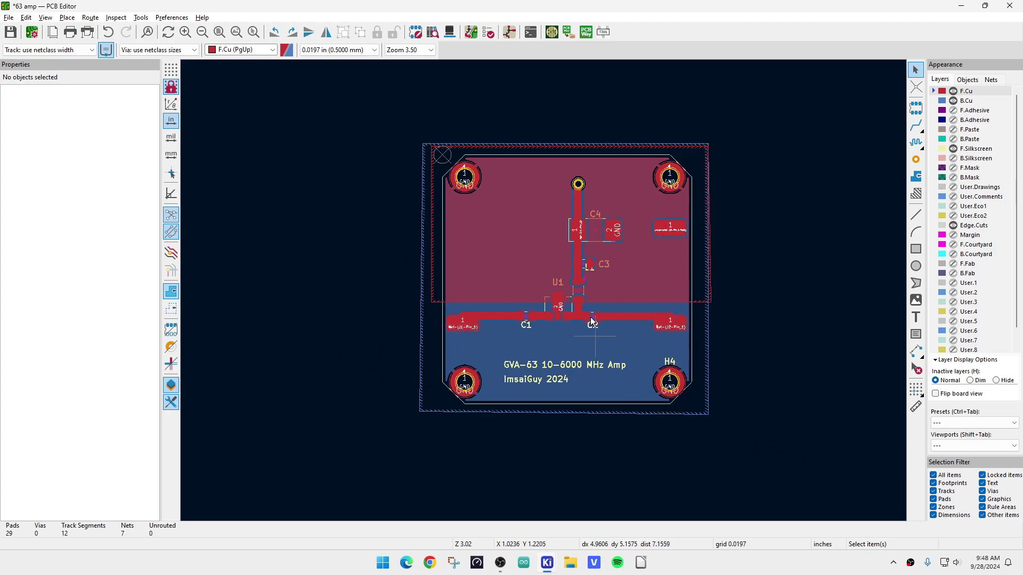
- Delete the RF tracks from J1 to C1 and from C2 to J2
scroll(564, 247, up, 4)
scroll(530, 318, down, 3)
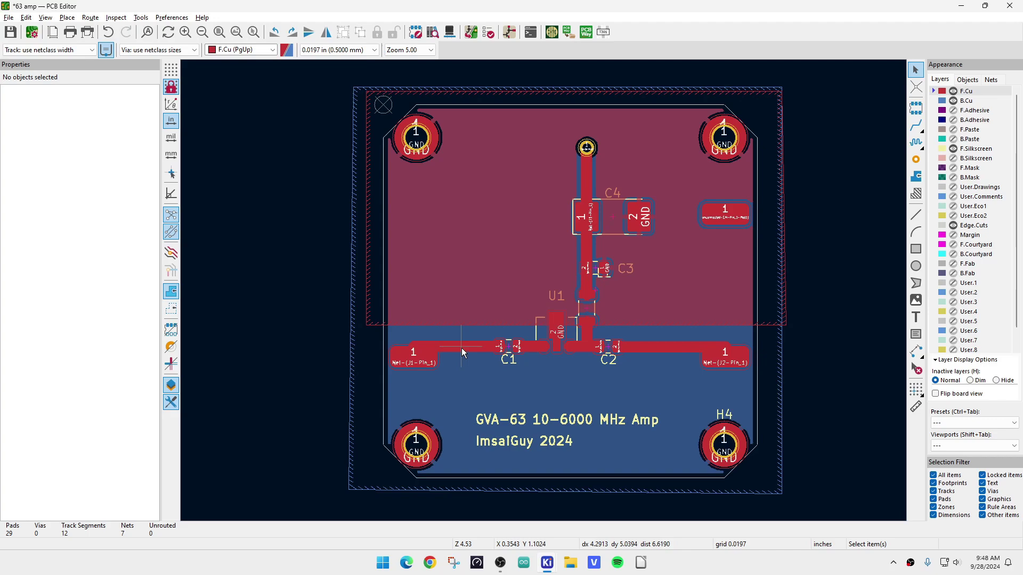
click(462, 348)
key(u)
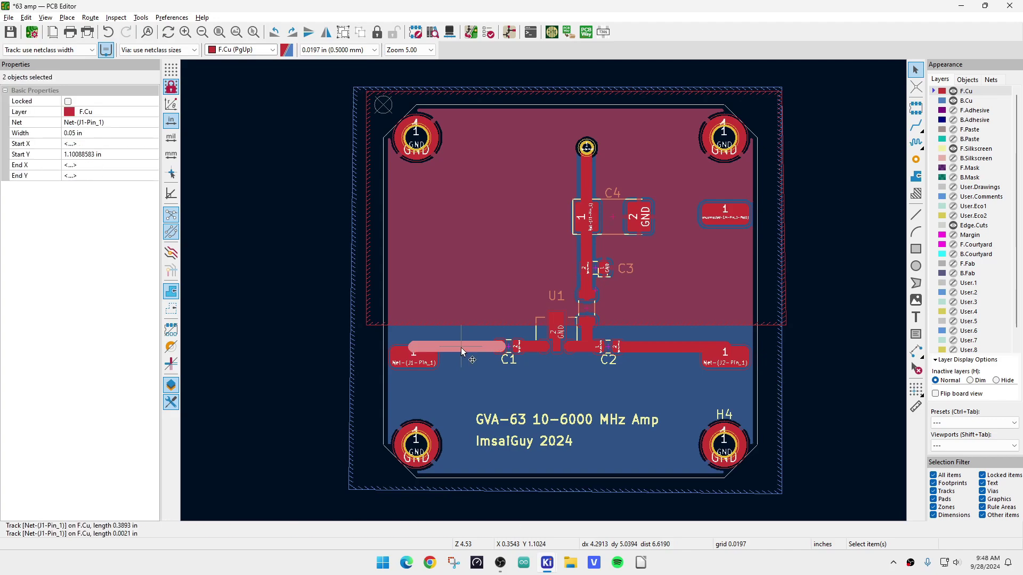
key(Delete)
click(648, 346)
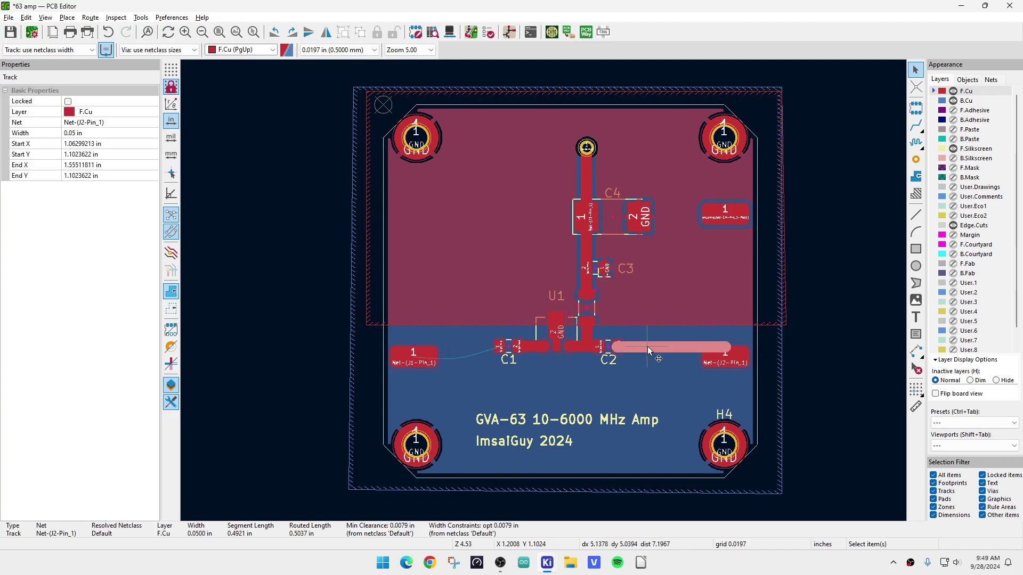
key(Delete)
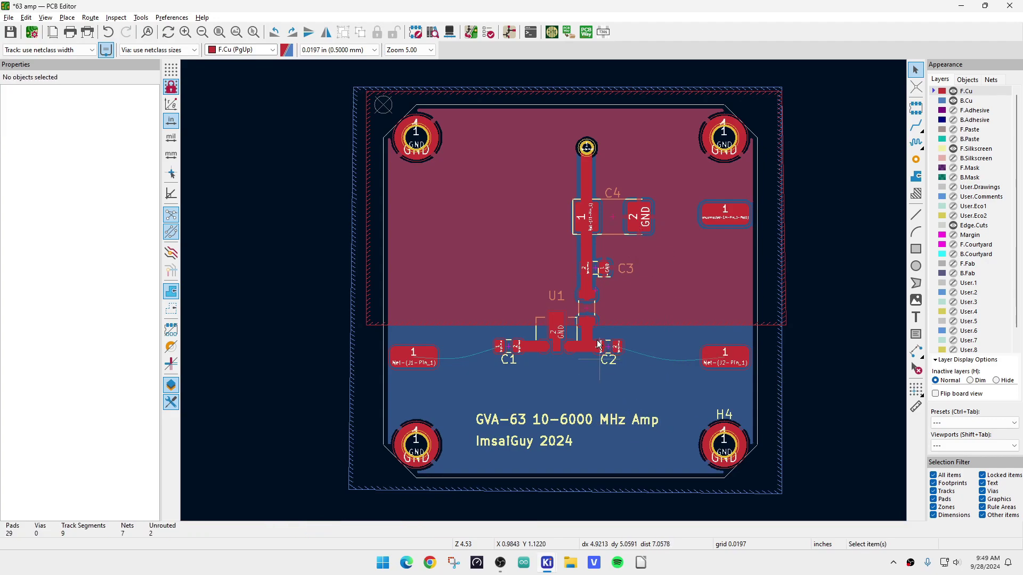
- Move U1 and C1–C4 slightly left and refill the copper zones
drag(475, 130, 673, 370)
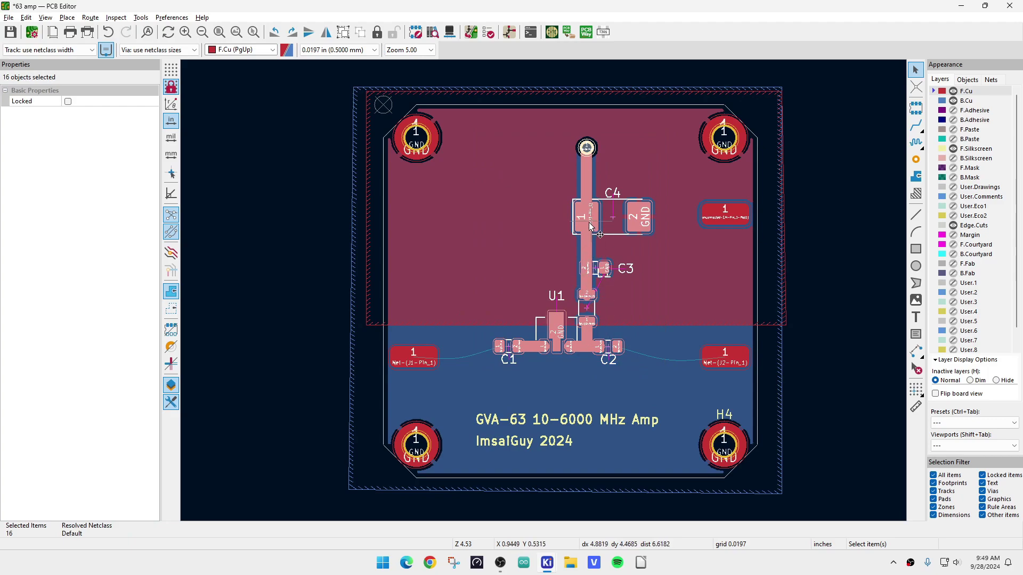
key(m)
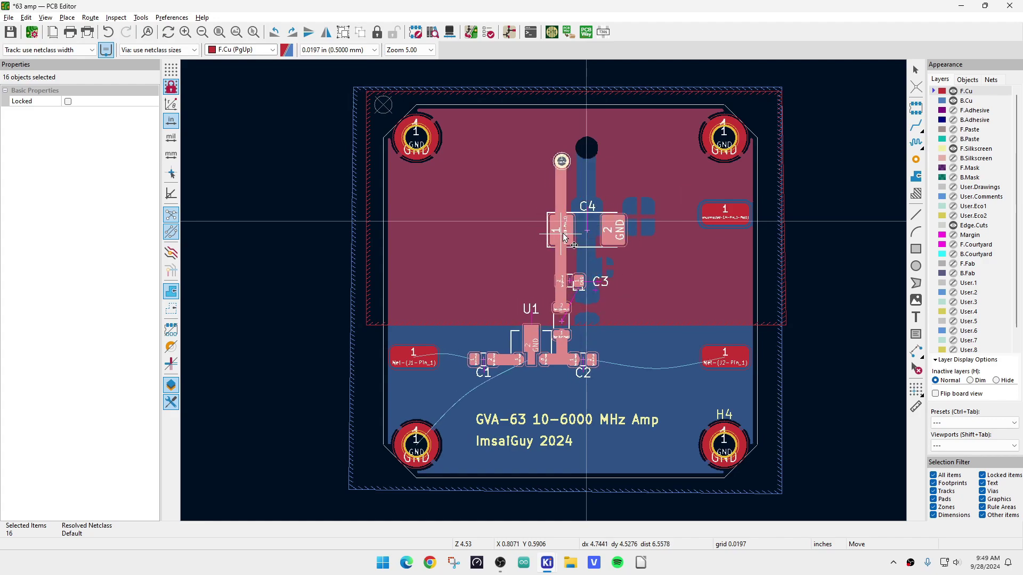
click(568, 235)
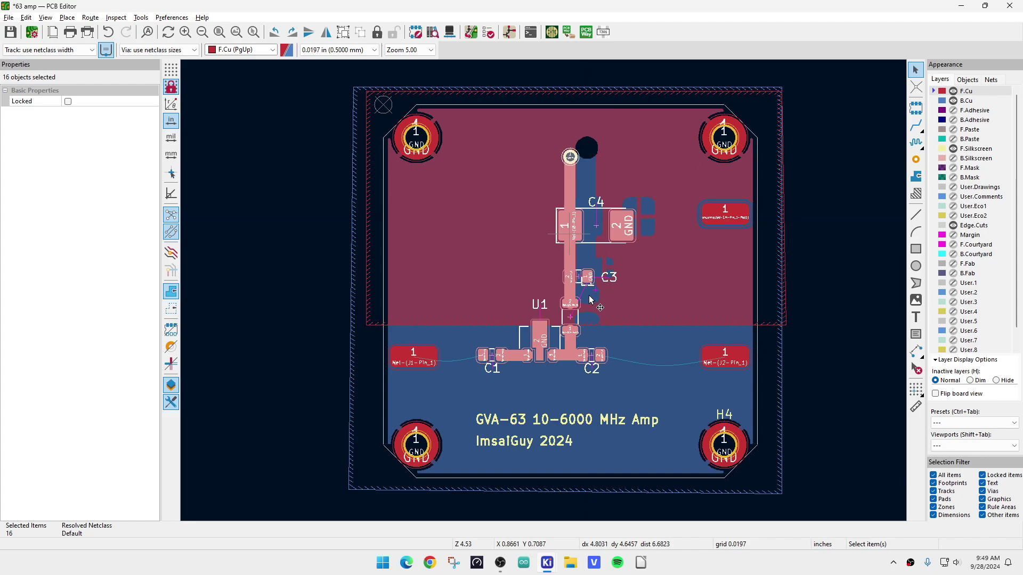
key(b)
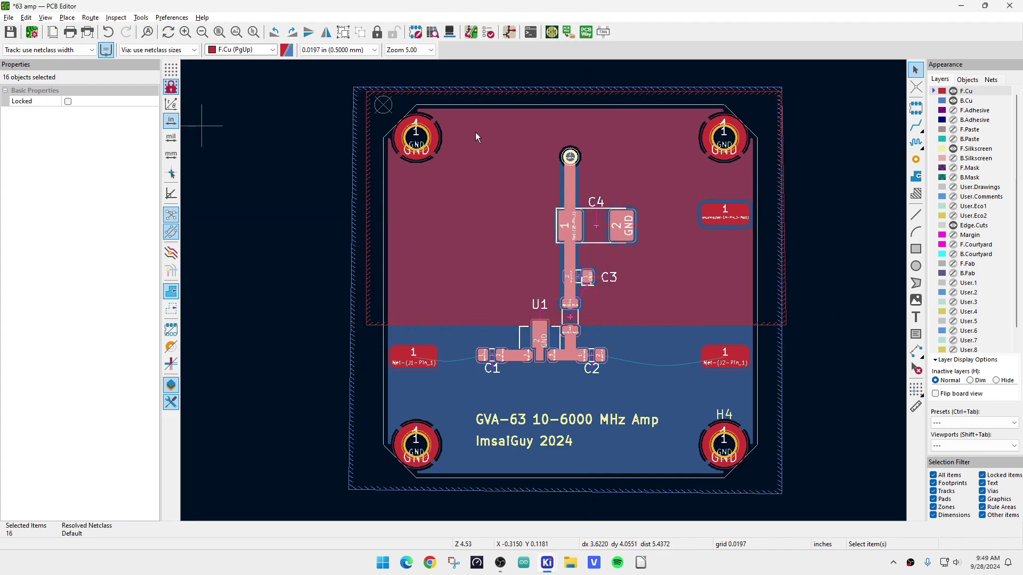
- Route C1 to J1 and C2 to J2 with 0.05 in tracks, then refill the zones
click(916, 126)
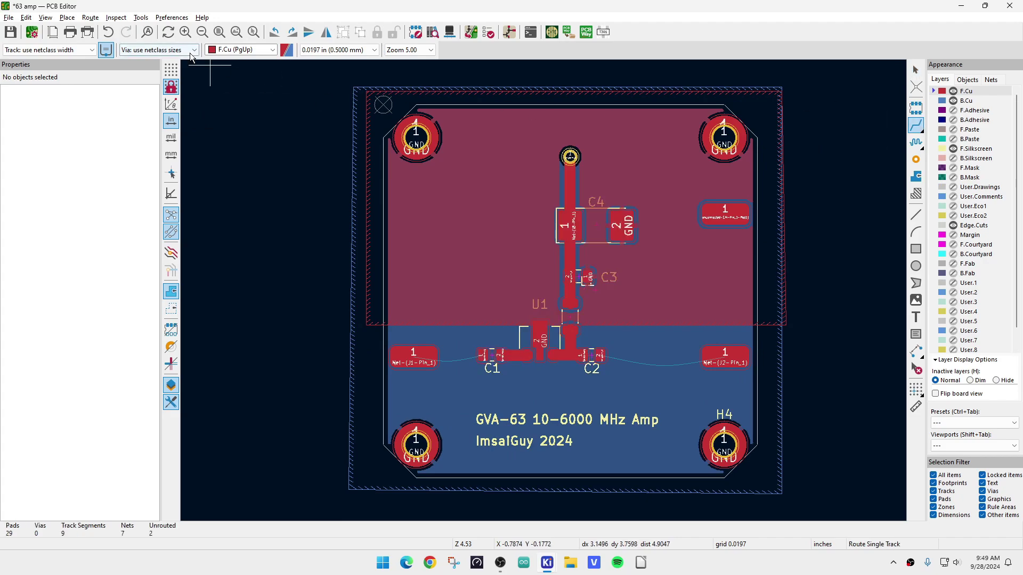
click(43, 49)
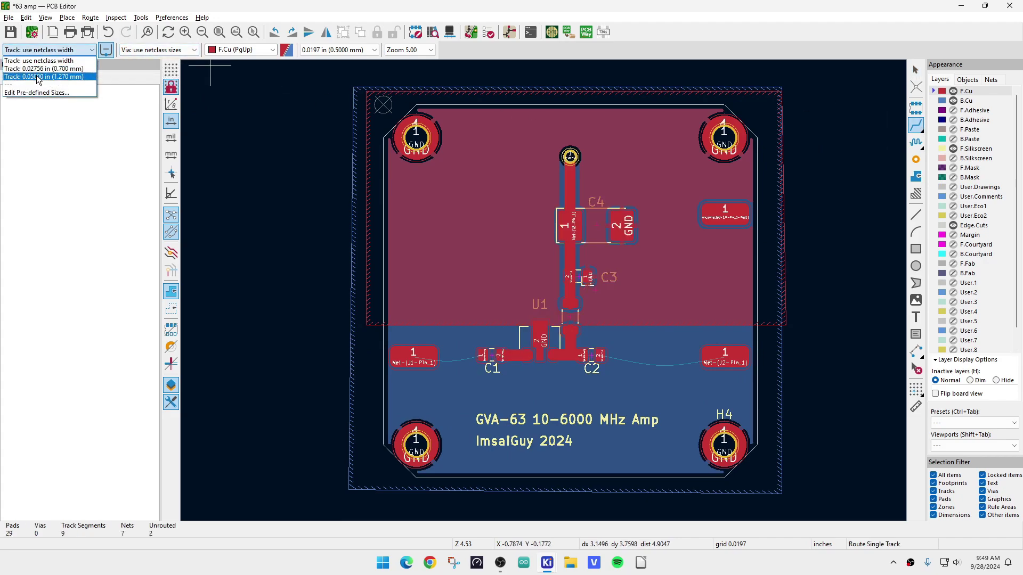
click(38, 78)
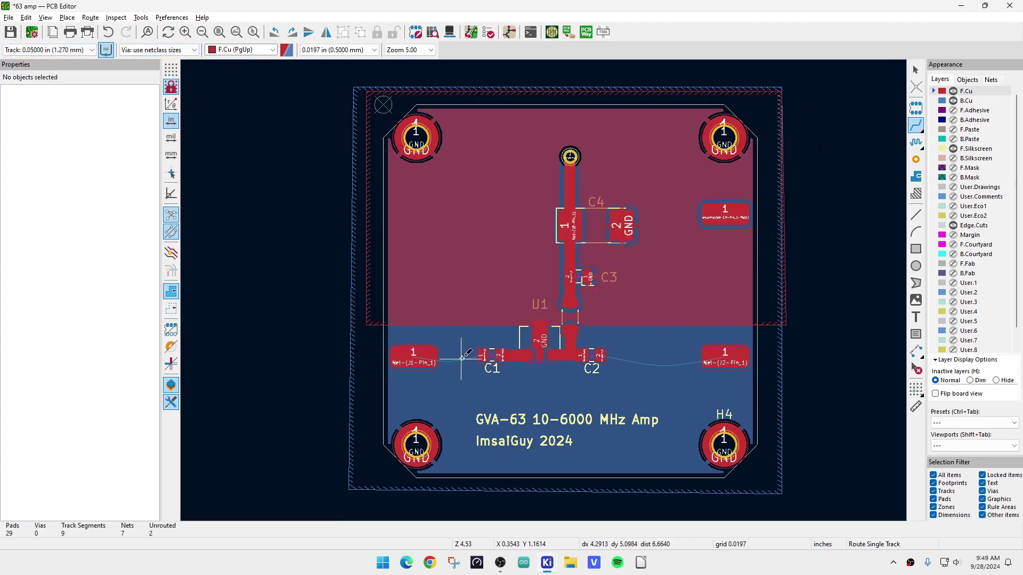
click(483, 355)
click(433, 352)
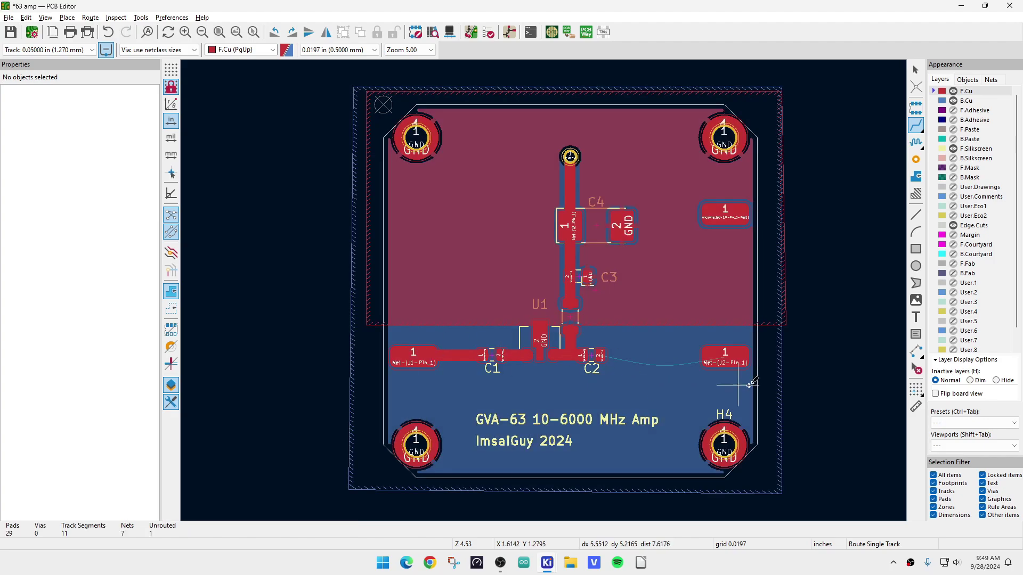
click(602, 354)
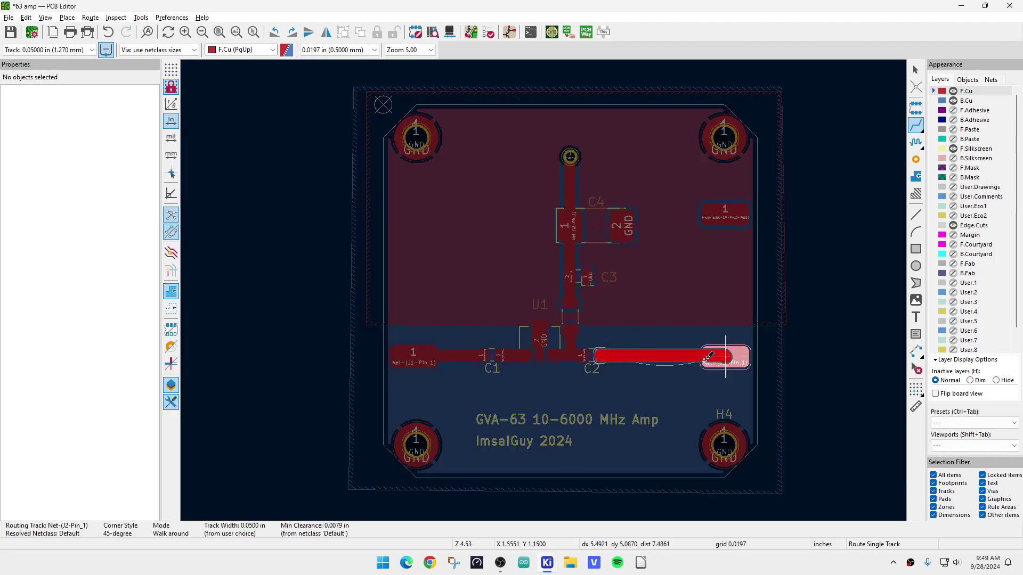
click(726, 355)
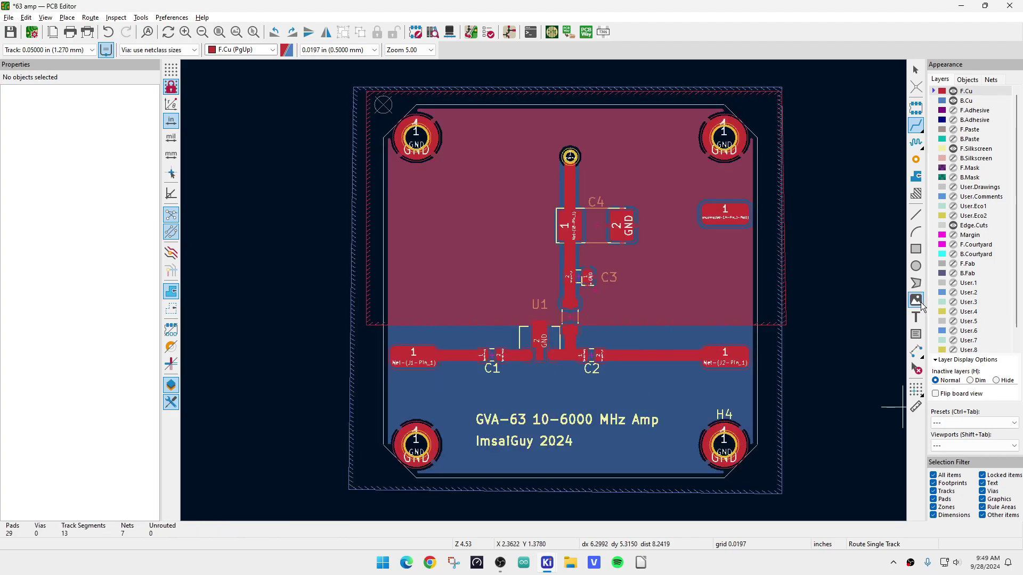
key(b)
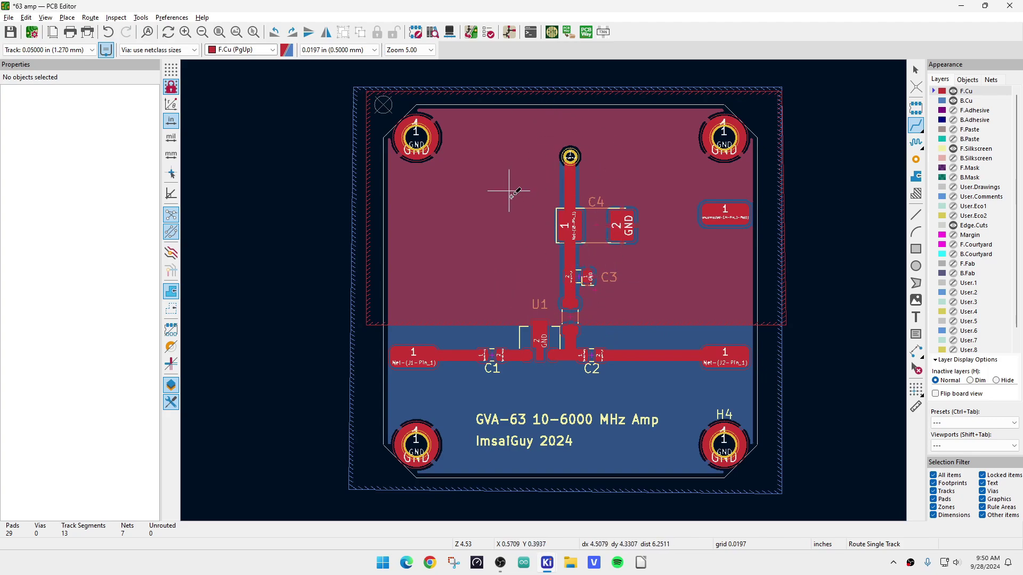
- Drag the F.Cu GND zone's edge down toward the RF trace through U1
scroll(634, 221, up, 3)
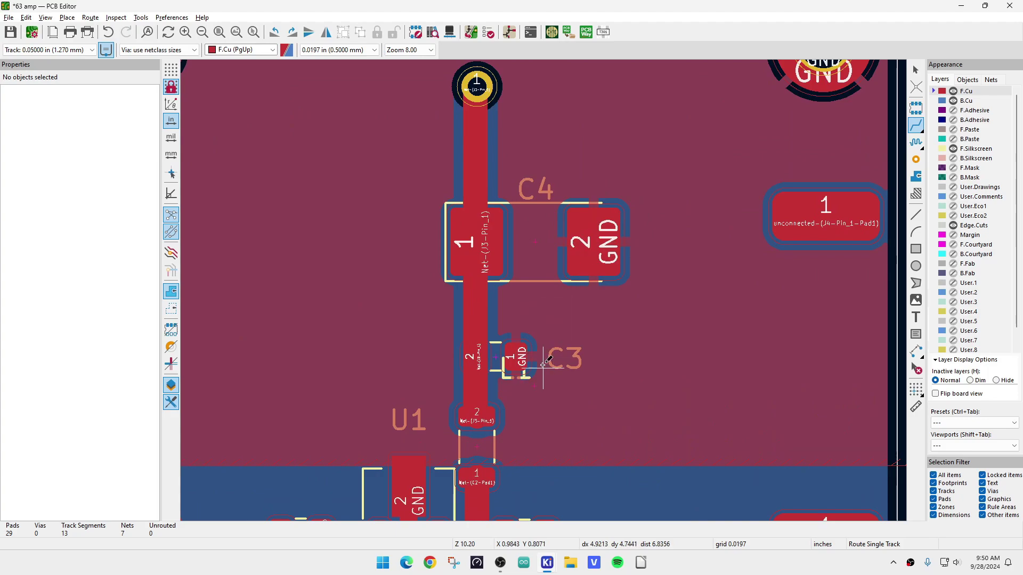
scroll(522, 349, down, 3)
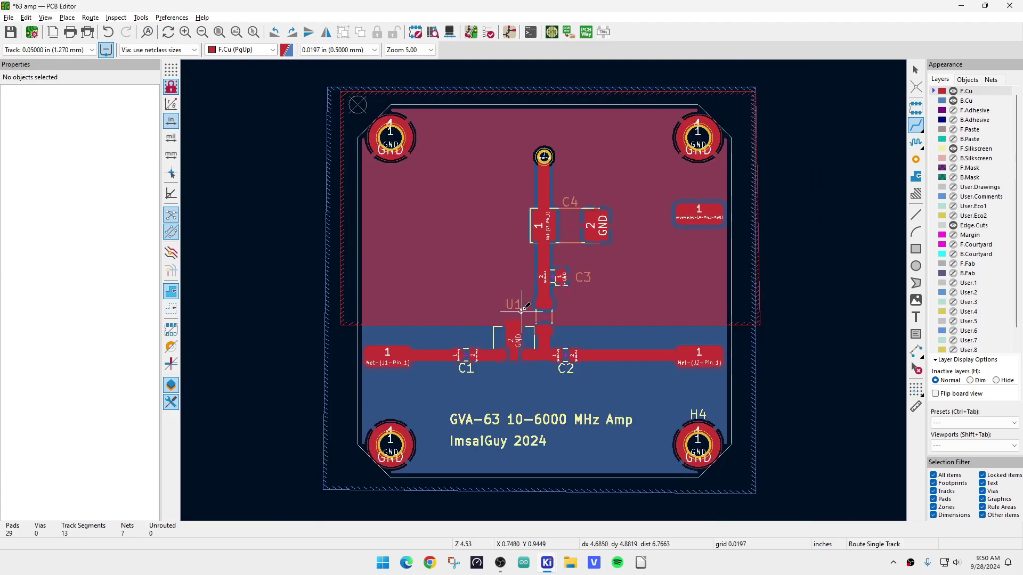
scroll(522, 310, up, 4)
scroll(489, 377, down, 2)
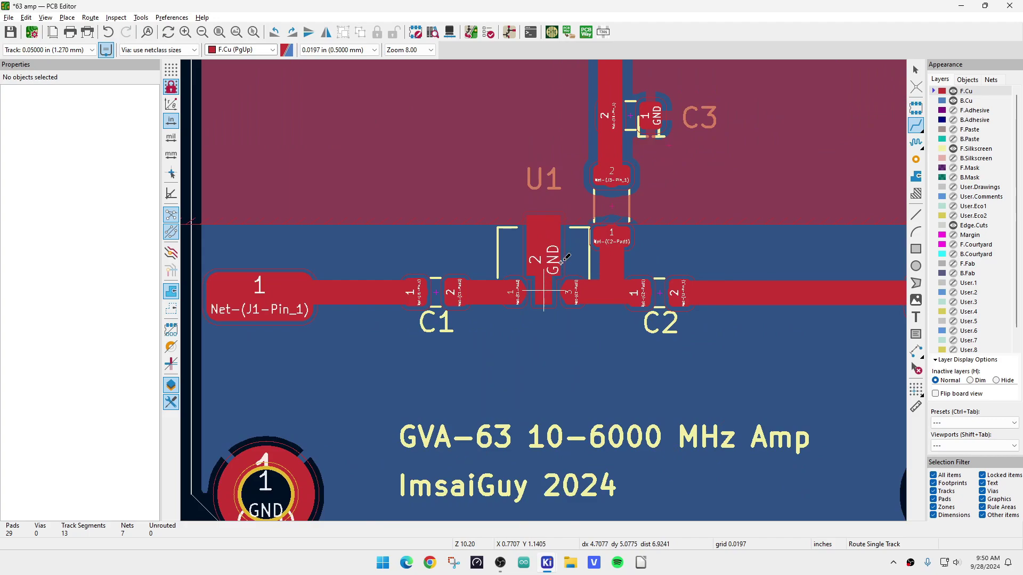
click(478, 226)
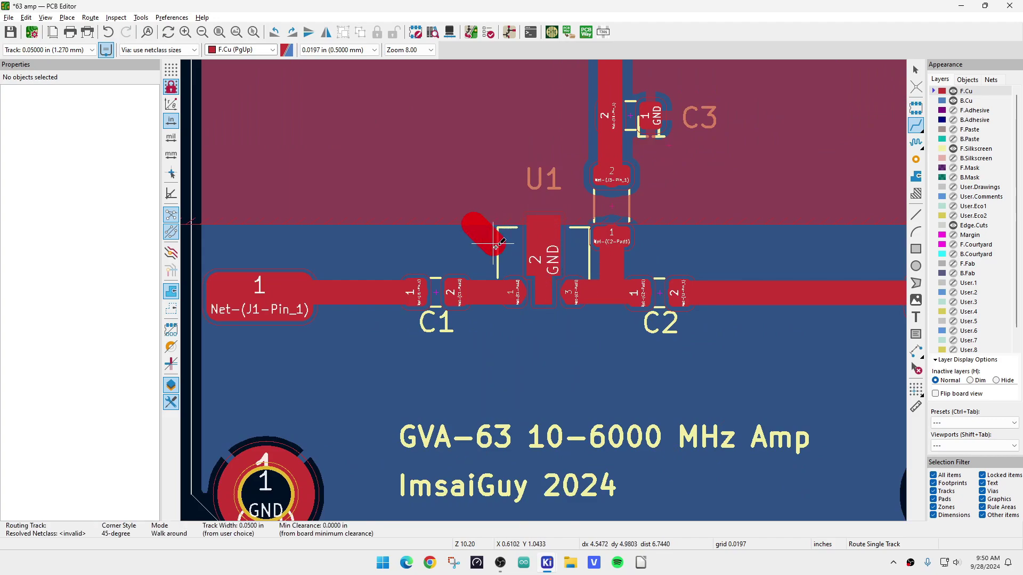
key(Escape)
key(Escape)
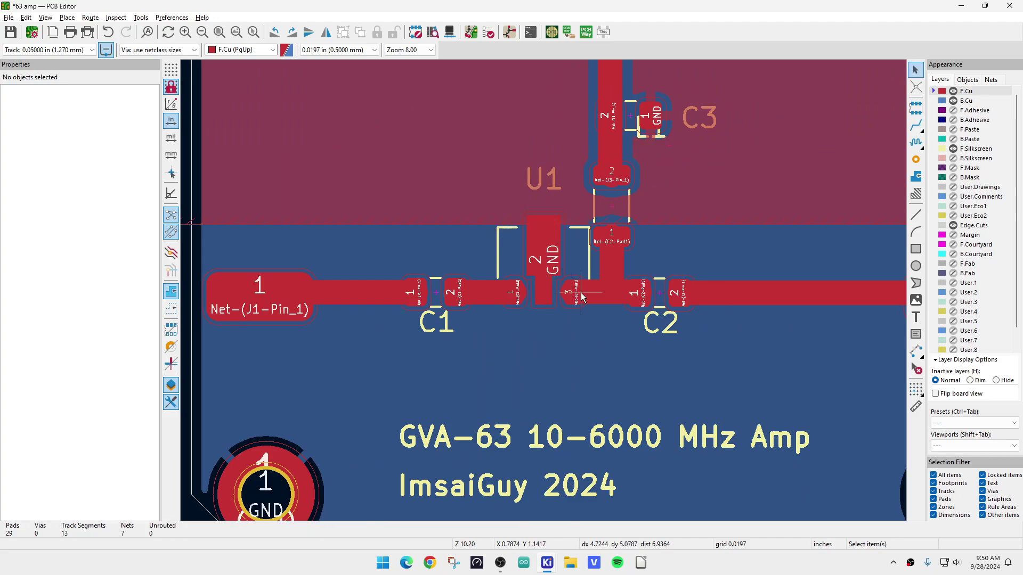
click(456, 225)
drag(626, 226, 629, 245)
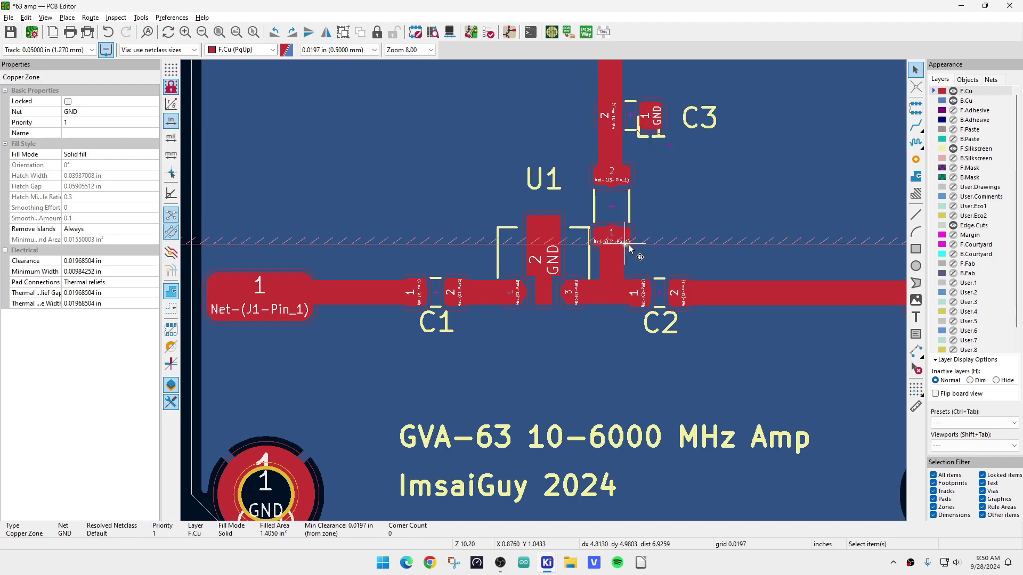
drag(629, 247, 630, 247)
- Refill all zones with B and inspect the pour around U1, C3 and C4
scroll(629, 249, down, 3)
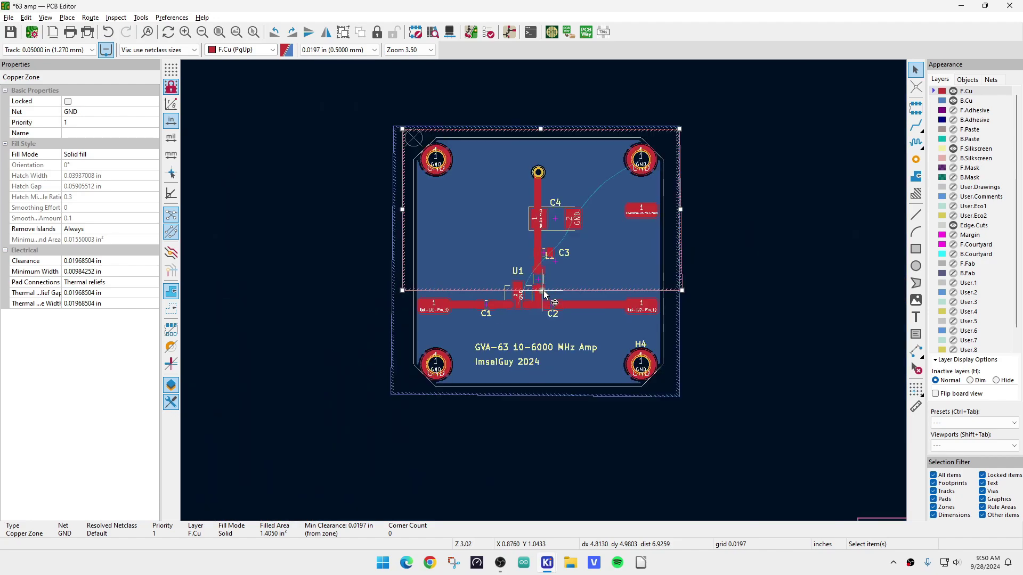
key(b)
scroll(454, 281, up, 5)
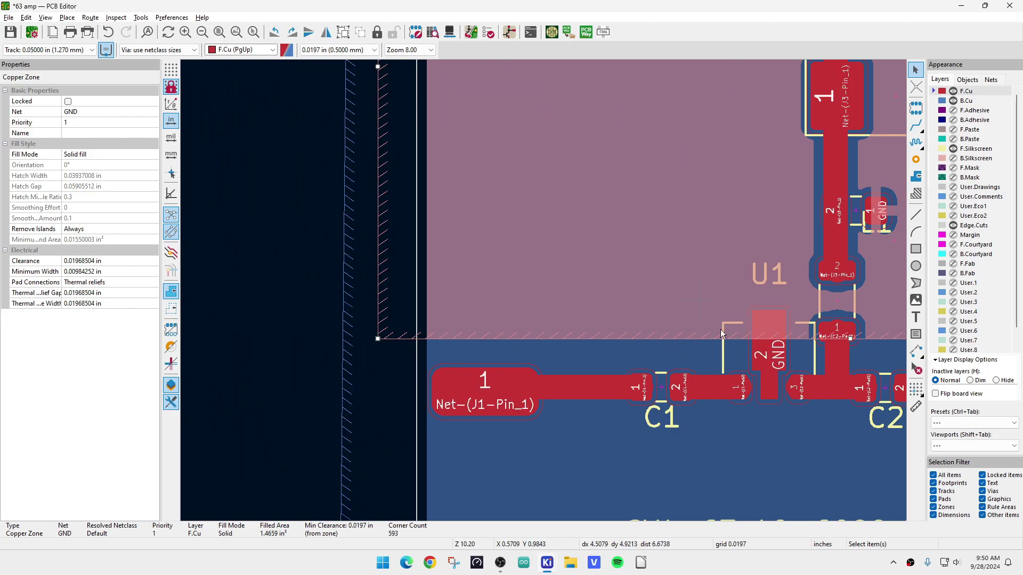
scroll(769, 328, down, 3)
scroll(544, 291, up, 3)
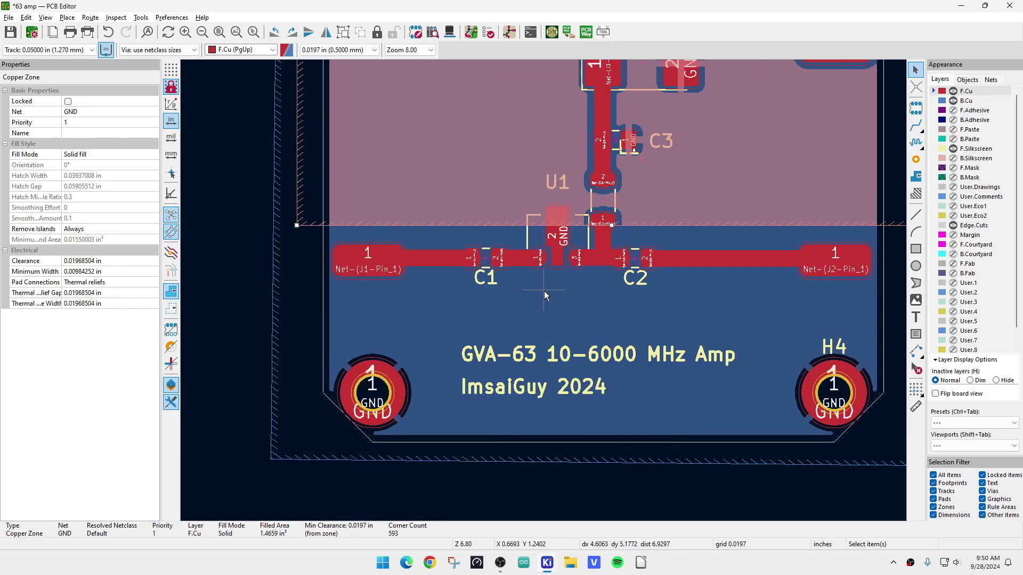
scroll(544, 291, up, 2)
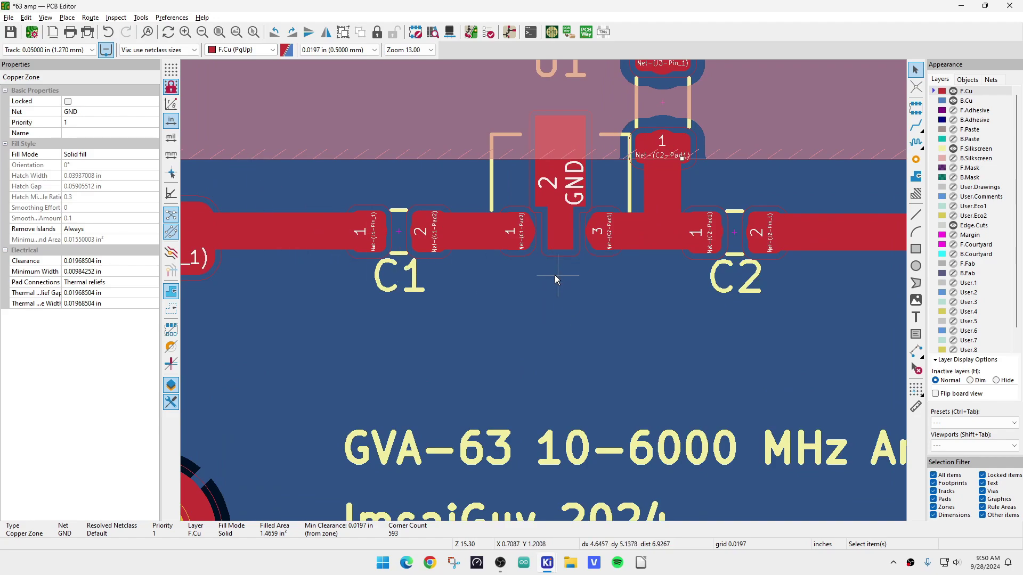
scroll(545, 291, down, 4)
scroll(544, 290, down, 2)
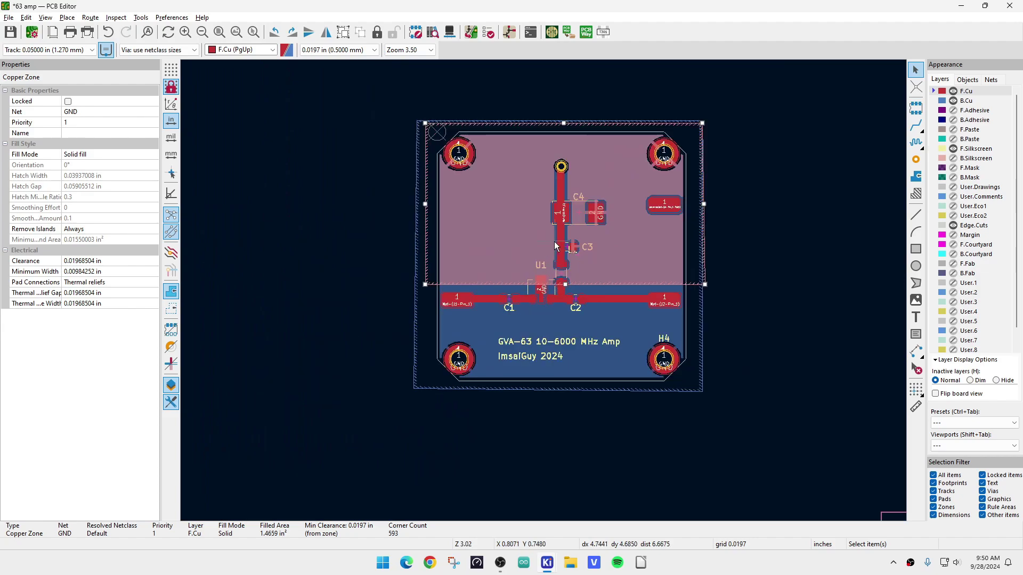
scroll(544, 293, up, 4)
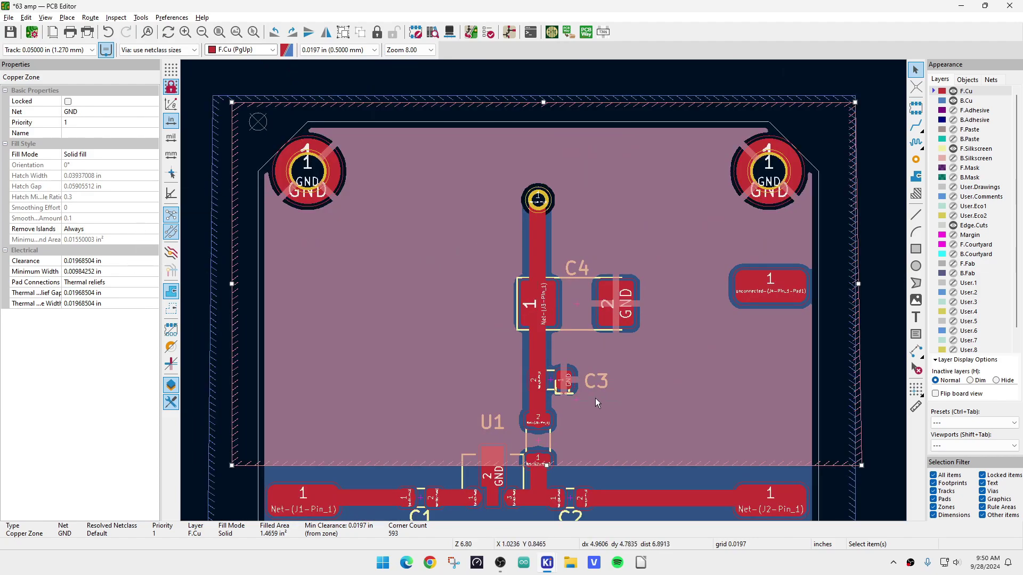
scroll(613, 316, up, 2)
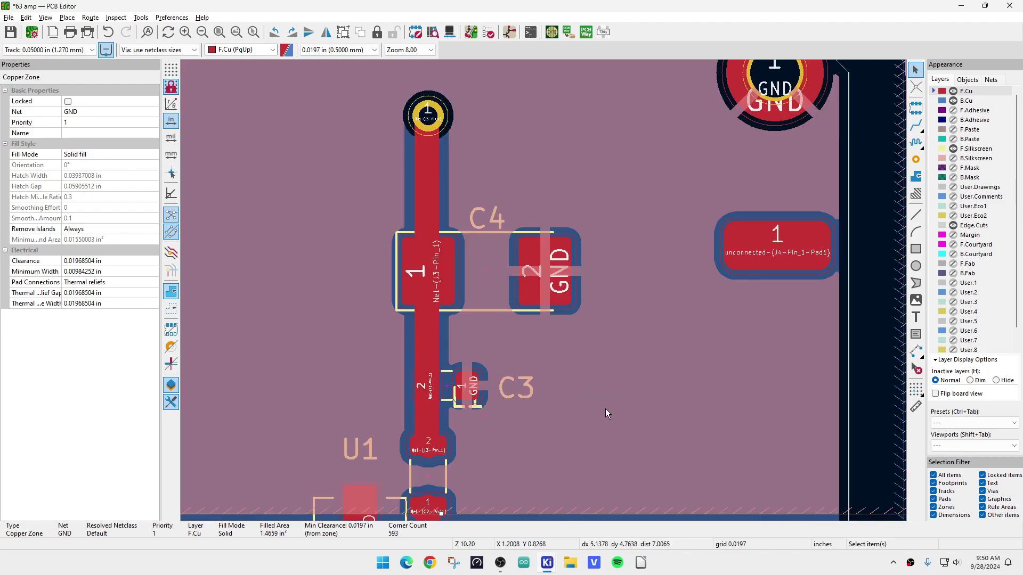
scroll(544, 296, down, 2)
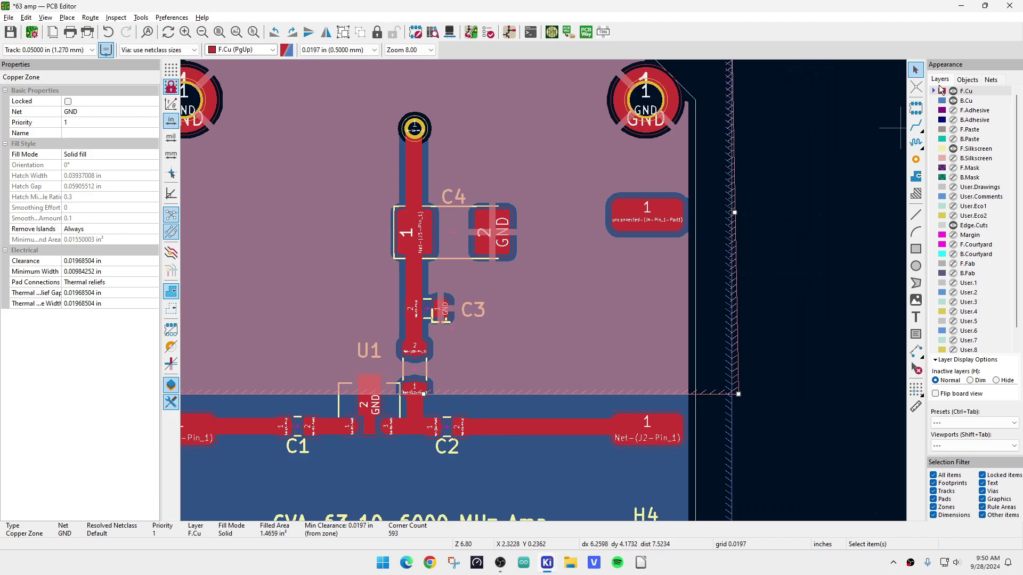
- Deselect the zone and check the upper board before returning to C4
click(821, 237)
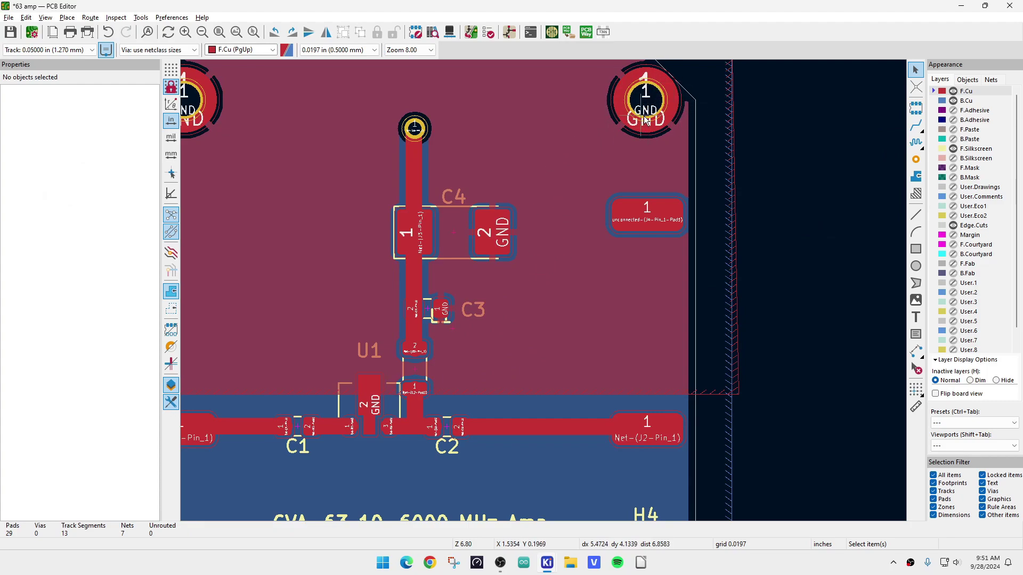
key(F2)
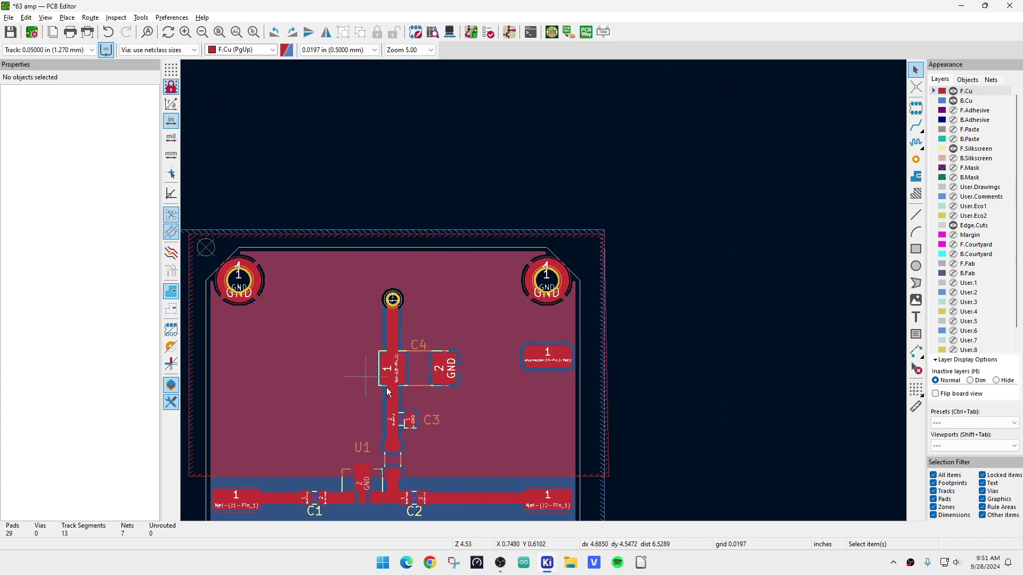
key(F1)
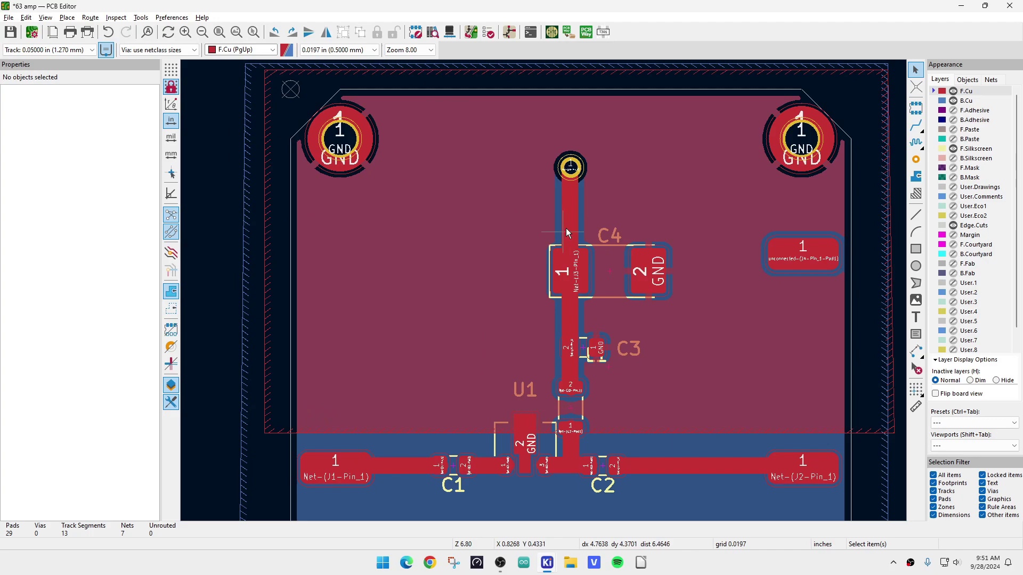
- Place GND stitching vias above, right of and below C4
click(916, 159)
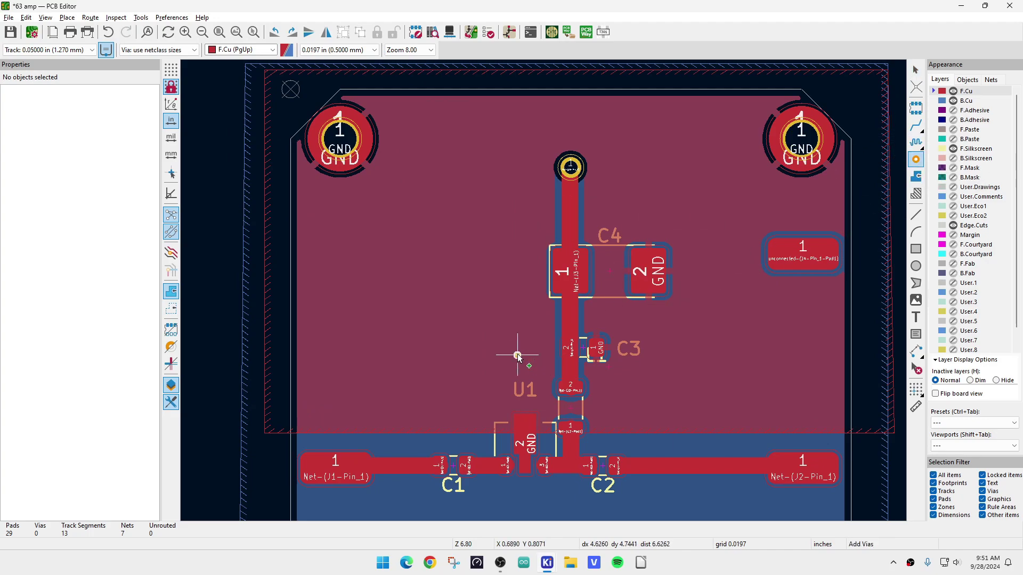
click(627, 226)
click(654, 225)
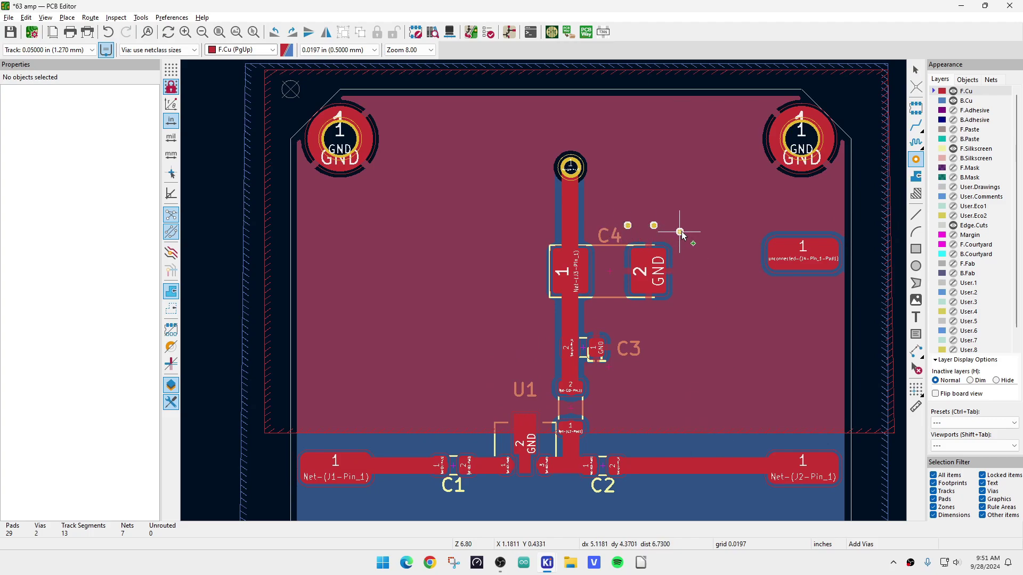
click(679, 232)
click(679, 251)
click(680, 290)
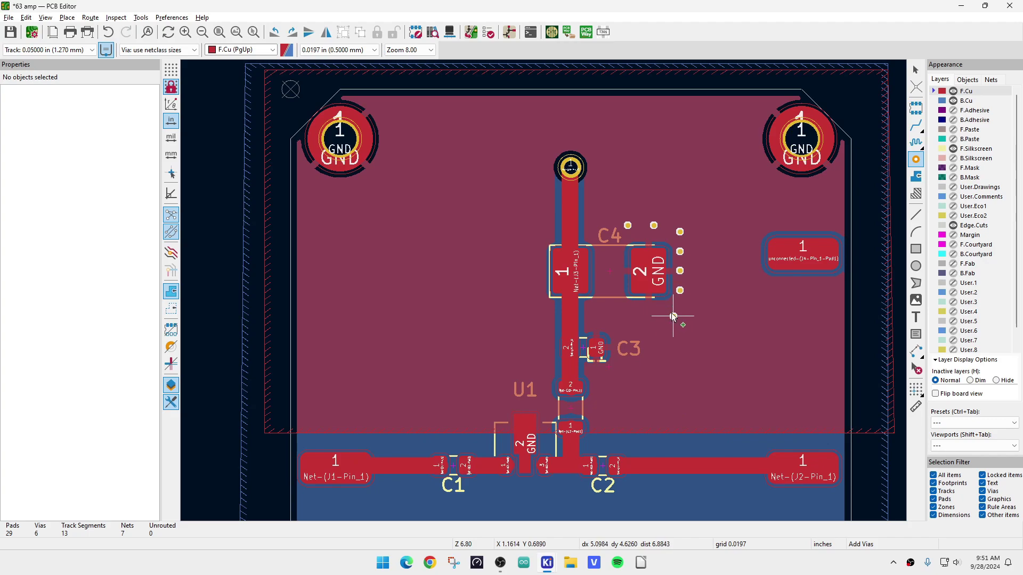
click(674, 310)
click(654, 310)
click(627, 310)
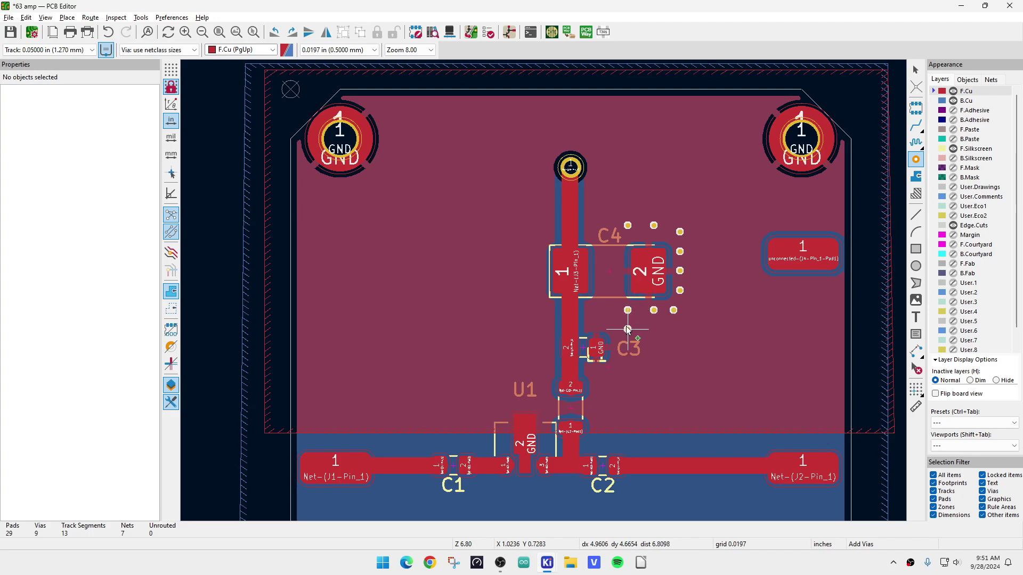
- Add stitching vias between C4 and C3 and down past C3
click(615, 323)
click(621, 342)
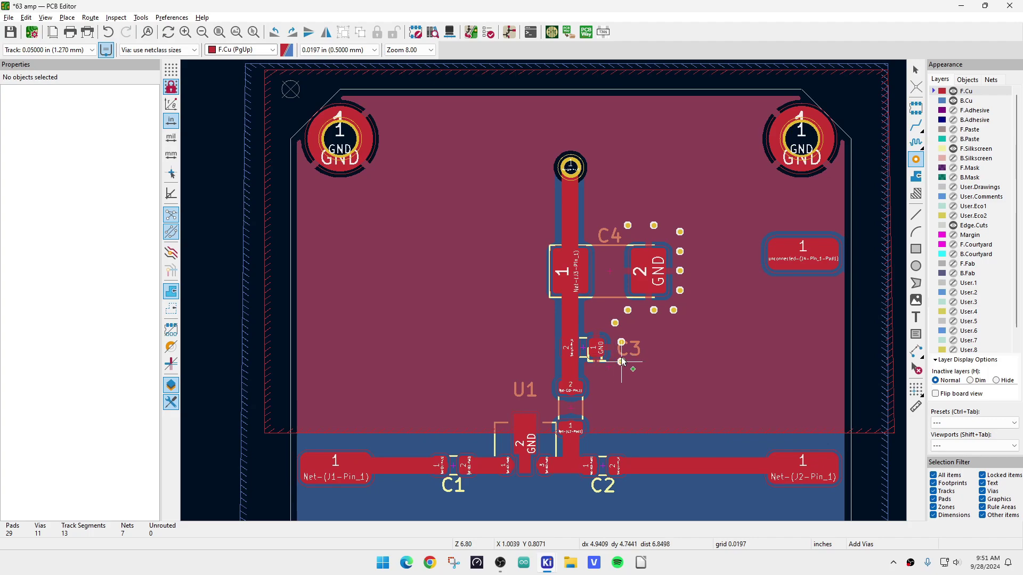
click(623, 363)
right_click(623, 363)
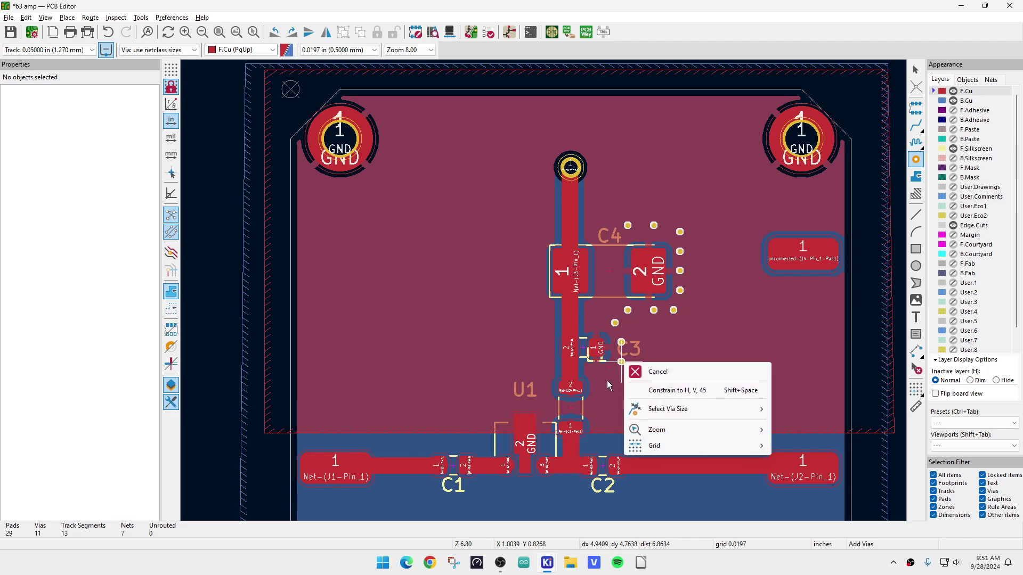
click(606, 380)
click(608, 374)
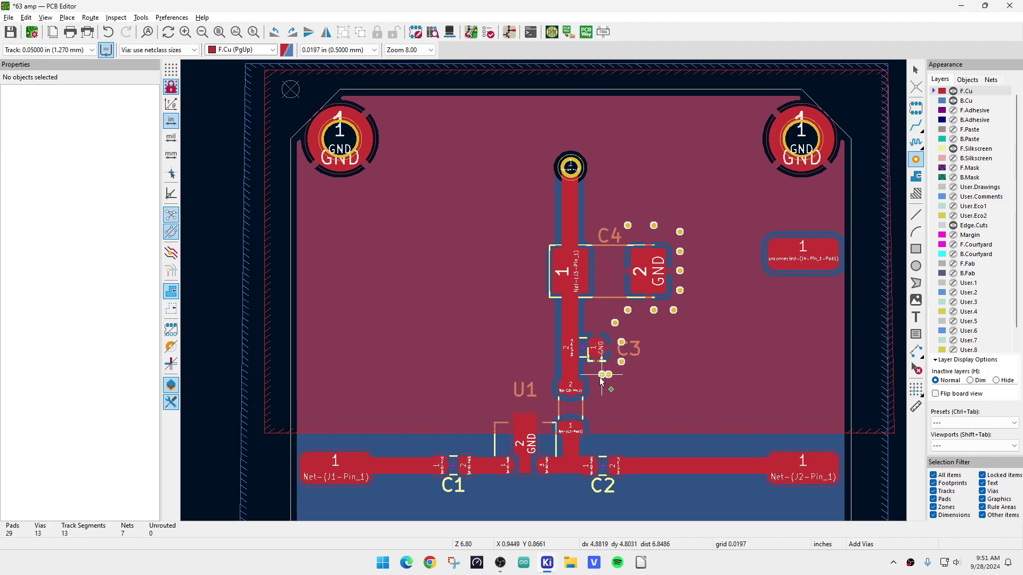
click(602, 388)
- Add stitching vias left of, above and right of U1
click(492, 420)
click(498, 394)
click(518, 395)
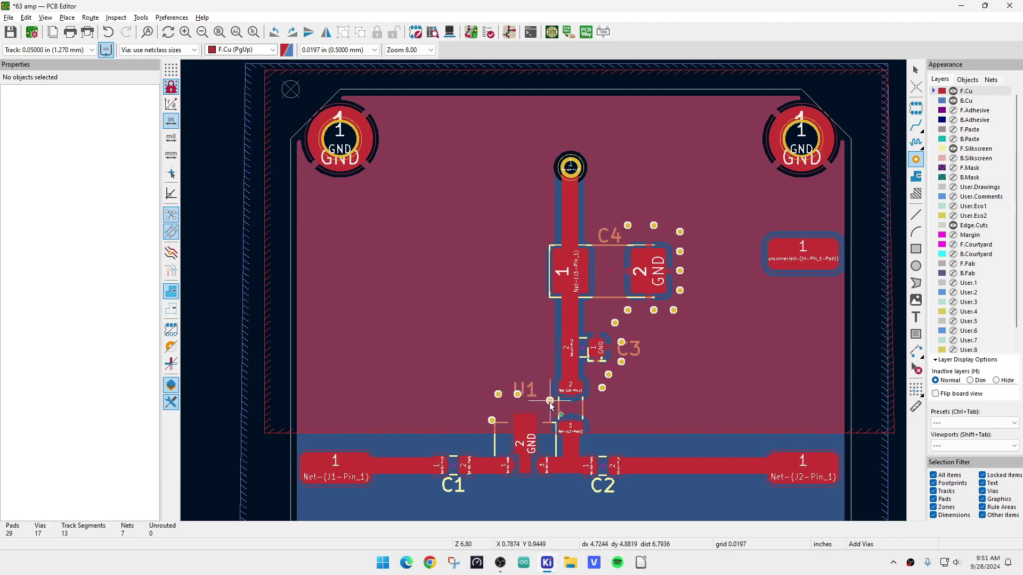
click(543, 394)
click(550, 408)
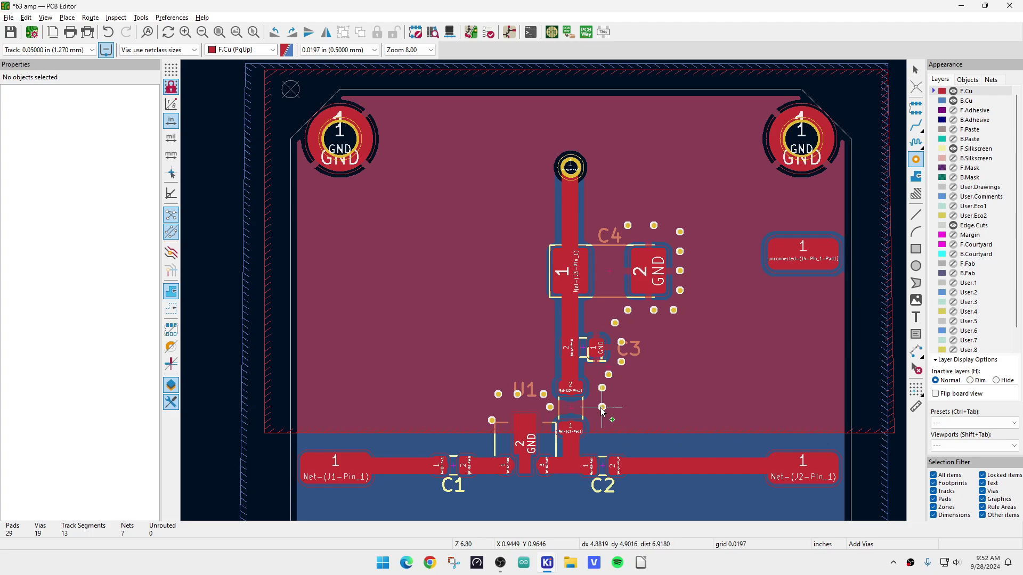
click(602, 408)
- Nudge the via left of U1 slightly down and the GND via right of the U1 label left
scroll(501, 392, up, 3)
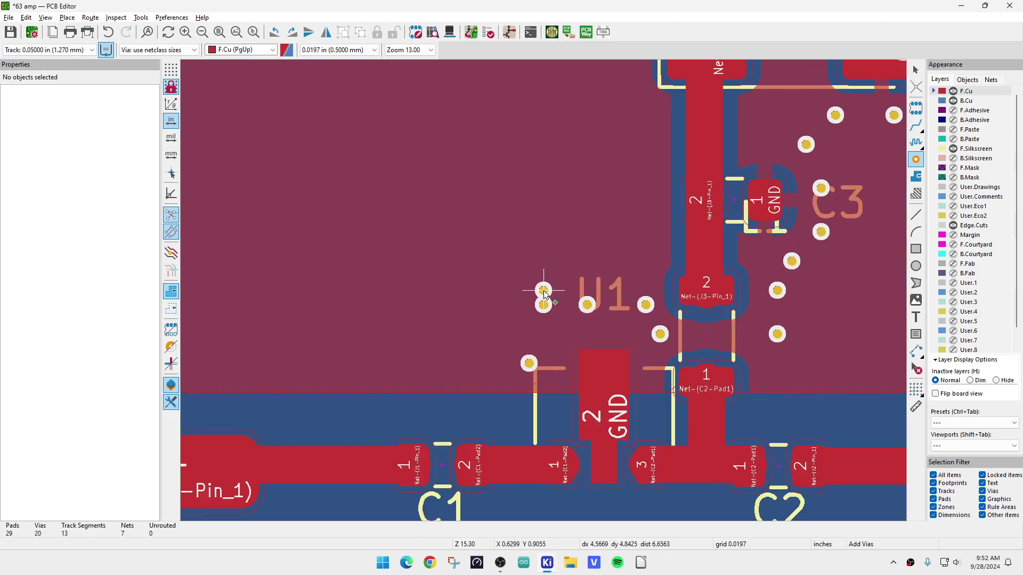
key(Escape)
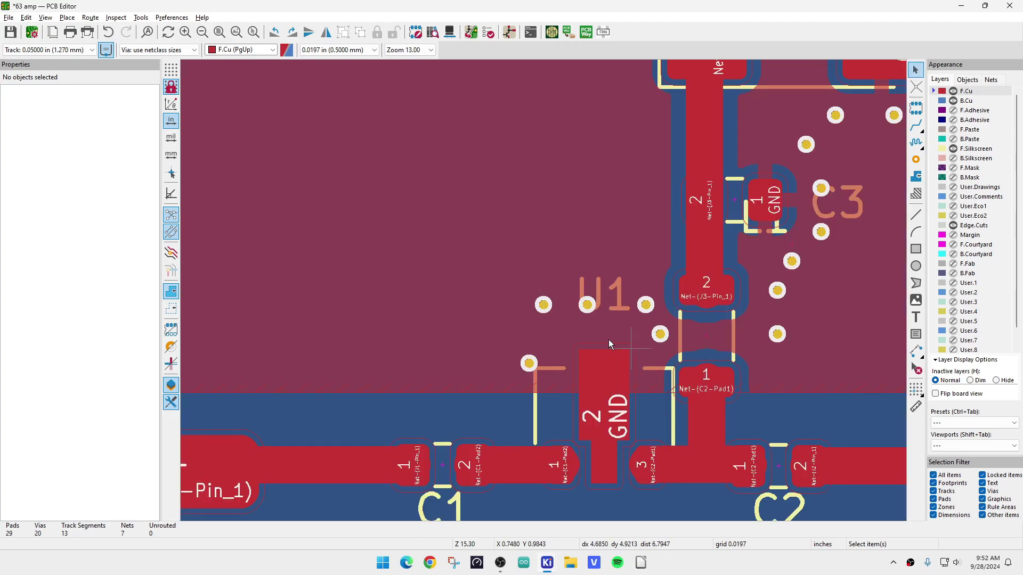
click(543, 305)
drag(543, 304, 544, 320)
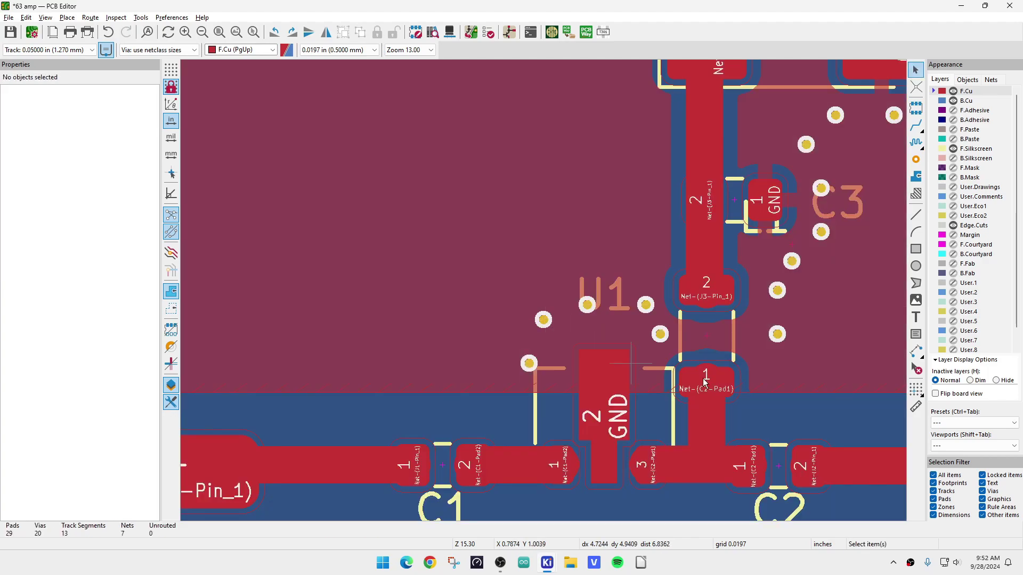
scroll(544, 291, down, 2)
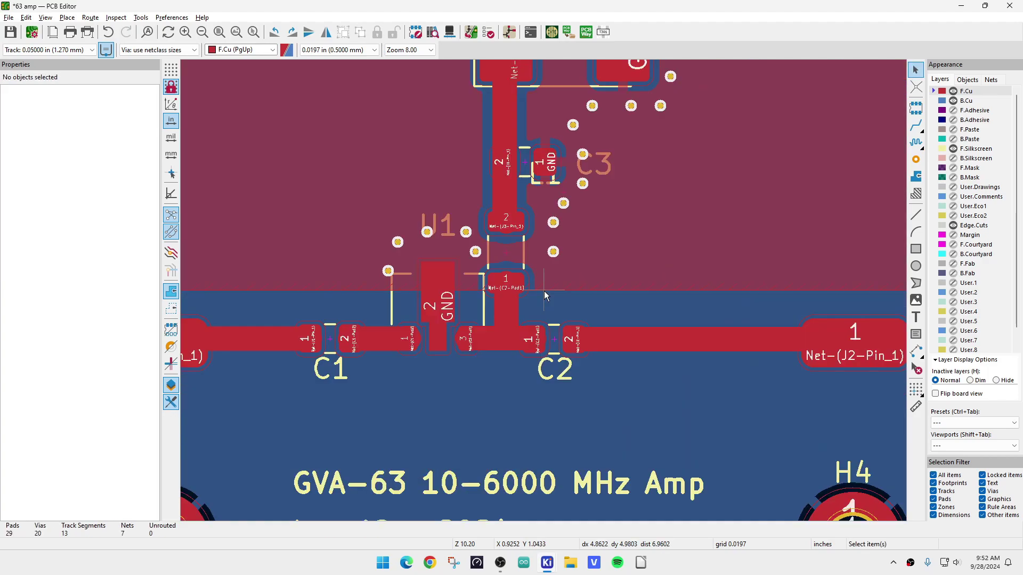
scroll(453, 227, up, 4)
click(433, 203)
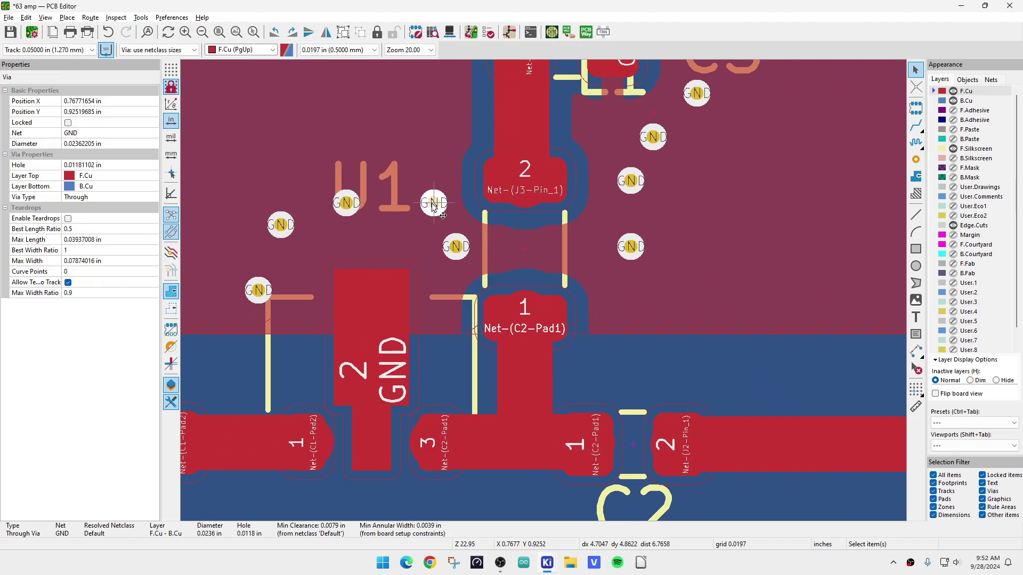
drag(433, 203, 412, 203)
click(432, 245)
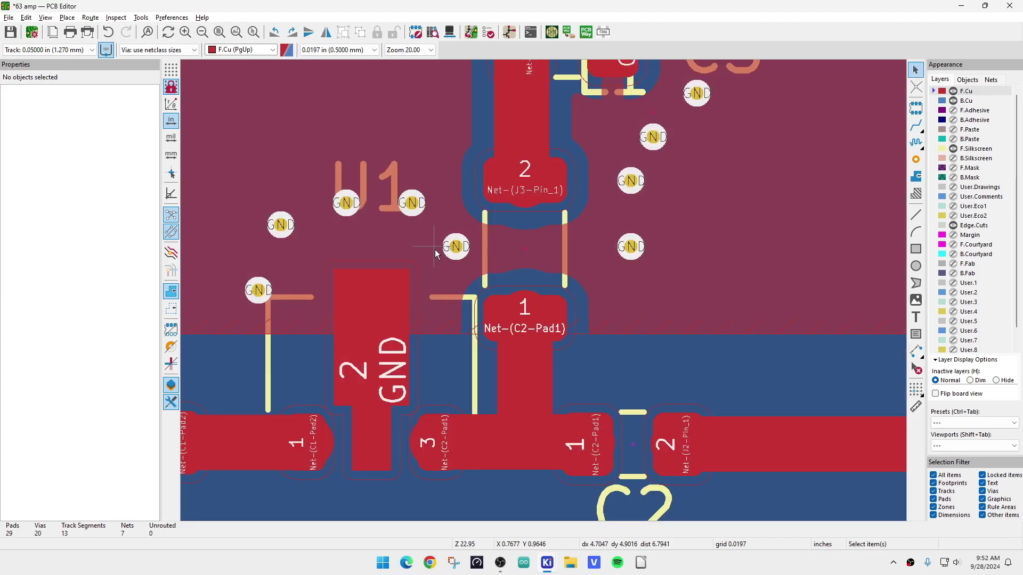
scroll(436, 254, down, 5)
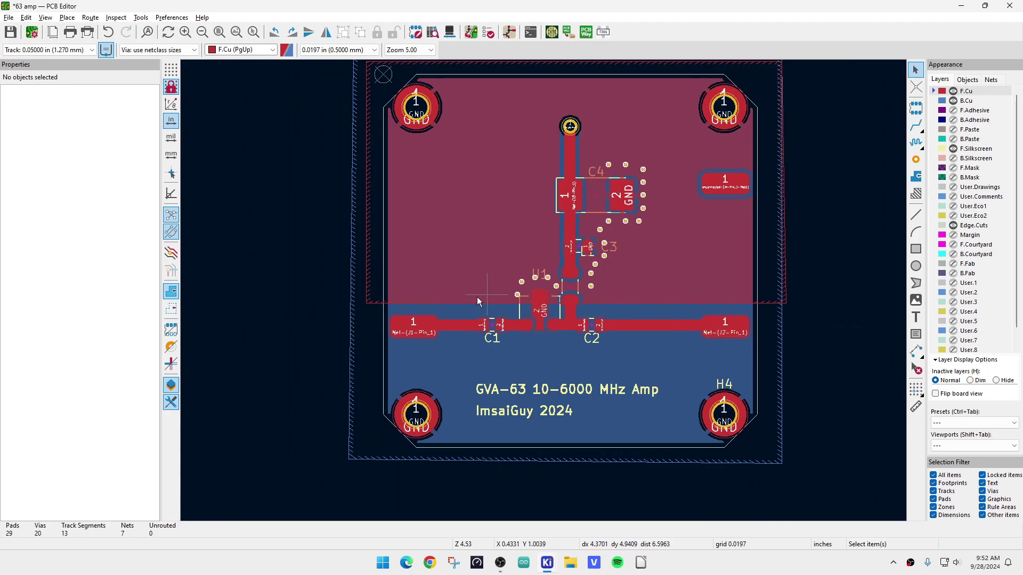
- Place three GND stitching vias in a row left of U1 along the zone edge, above C1's trace
right_click(404, 293)
key(Escape)
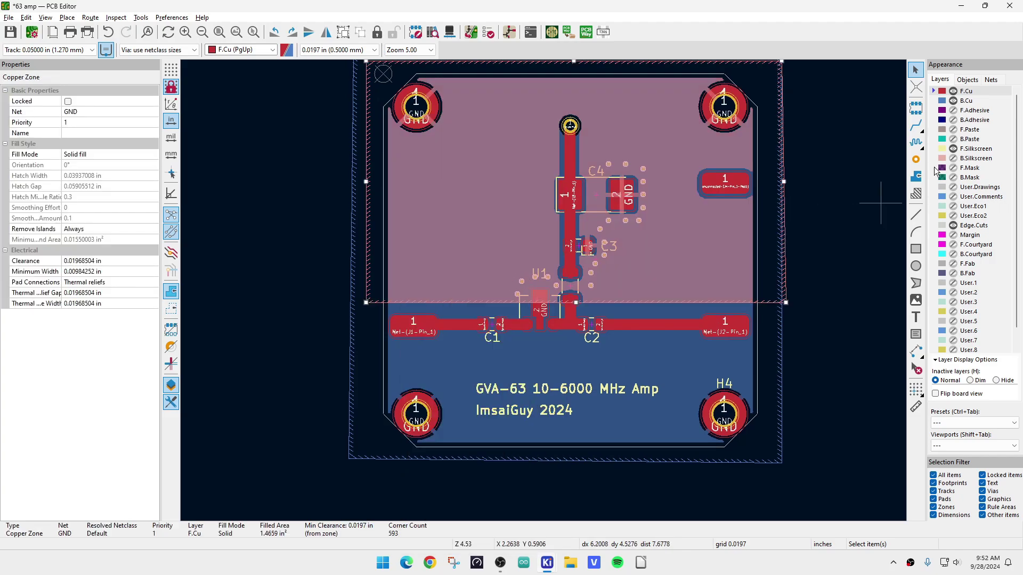
click(916, 159)
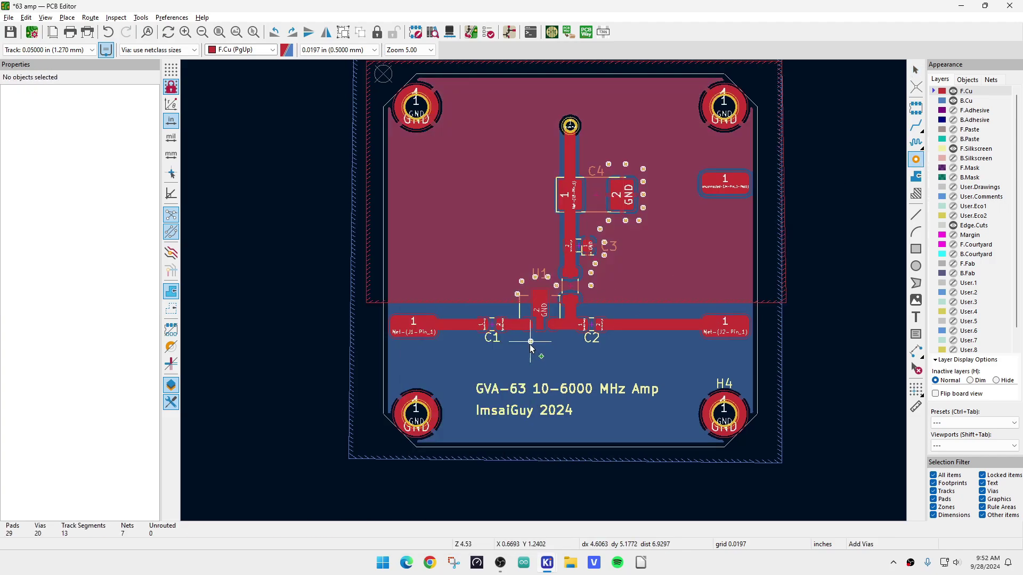
click(505, 294)
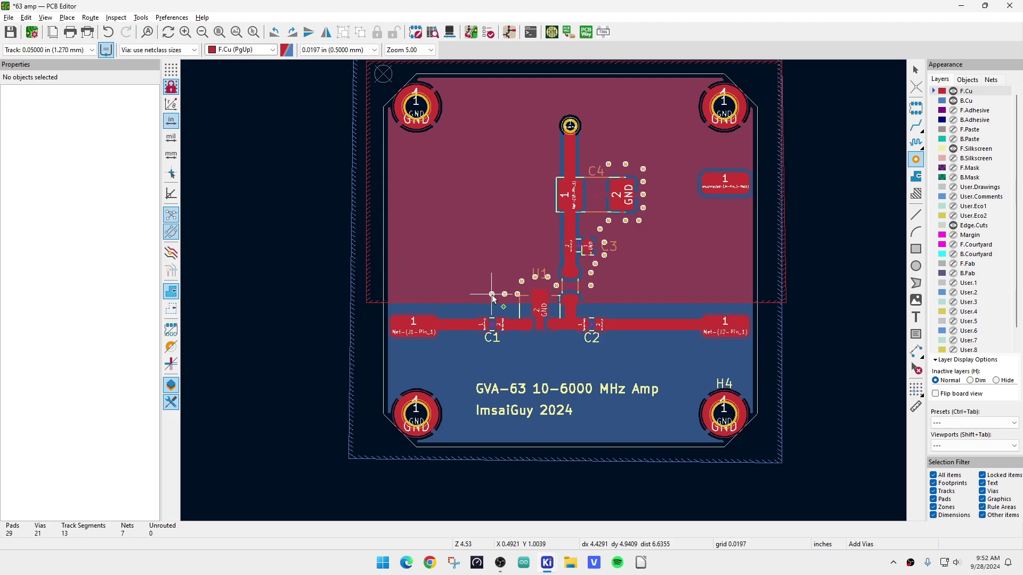
click(492, 296)
click(478, 294)
key(Escape)
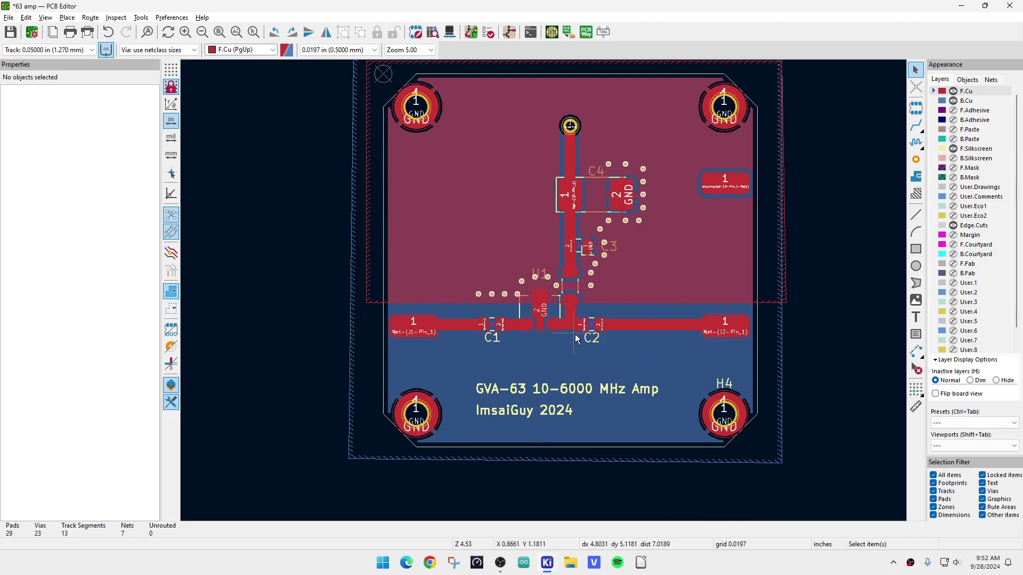
scroll(561, 346, up, 3)
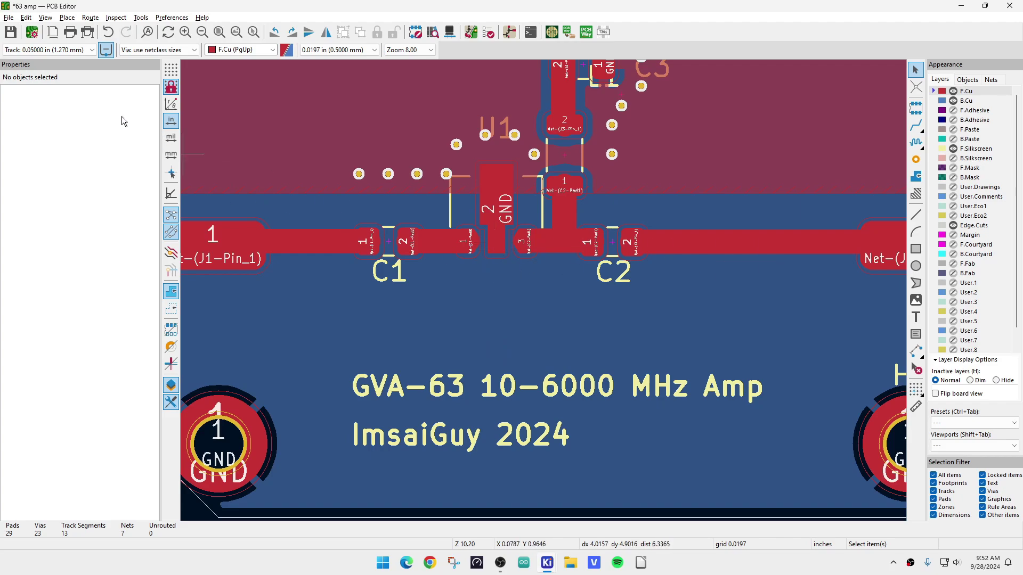
- Add a 0.02 in entry to the pre-defined track widths in board setup
click(48, 50)
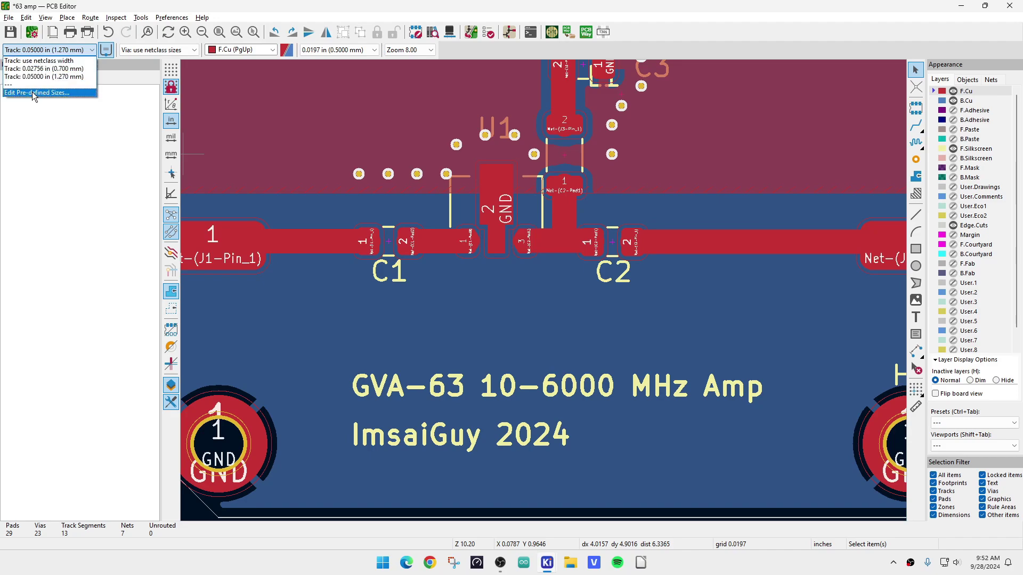
click(33, 93)
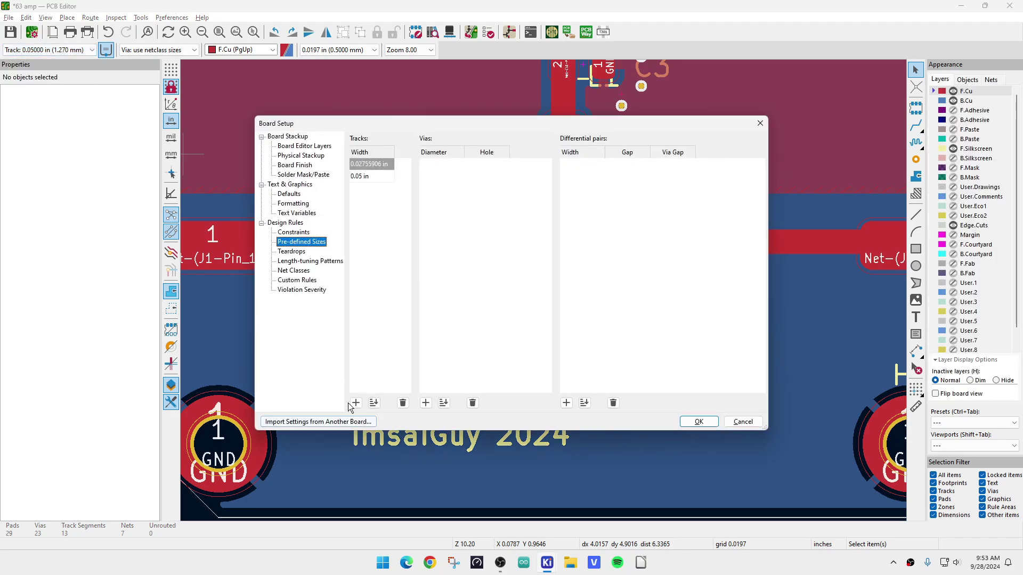
click(356, 404)
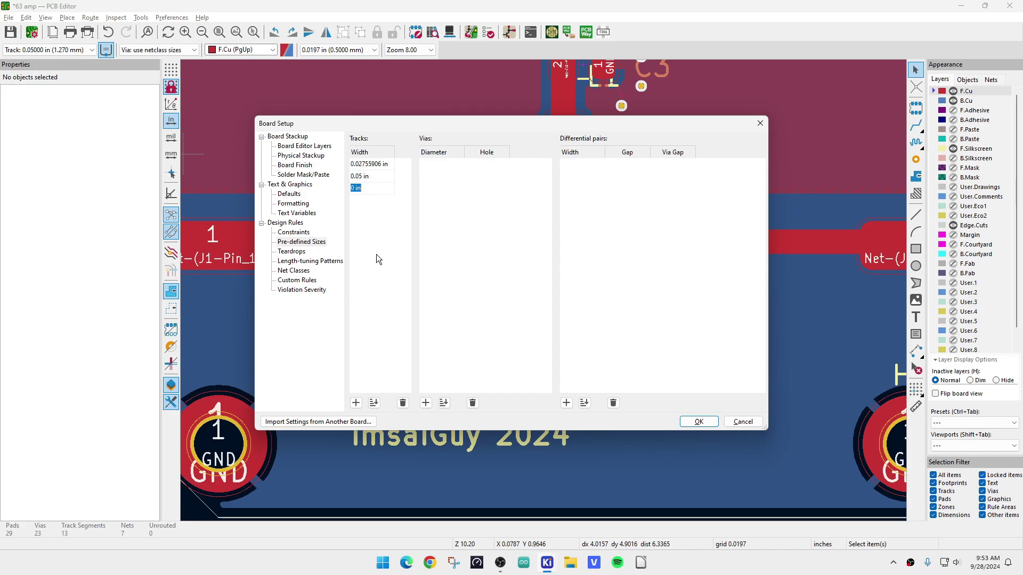
text(0.02)
key(Return)
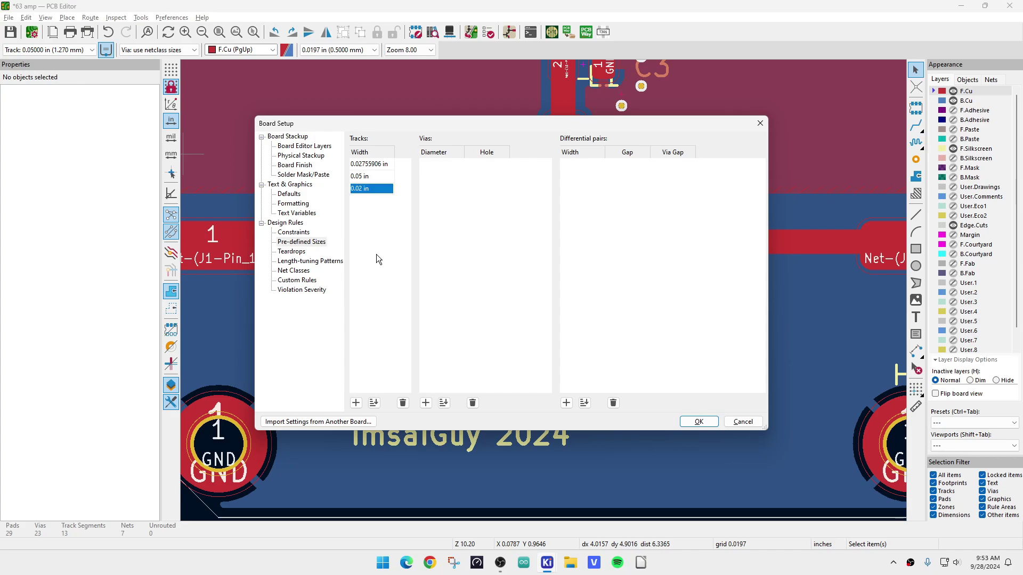
click(699, 422)
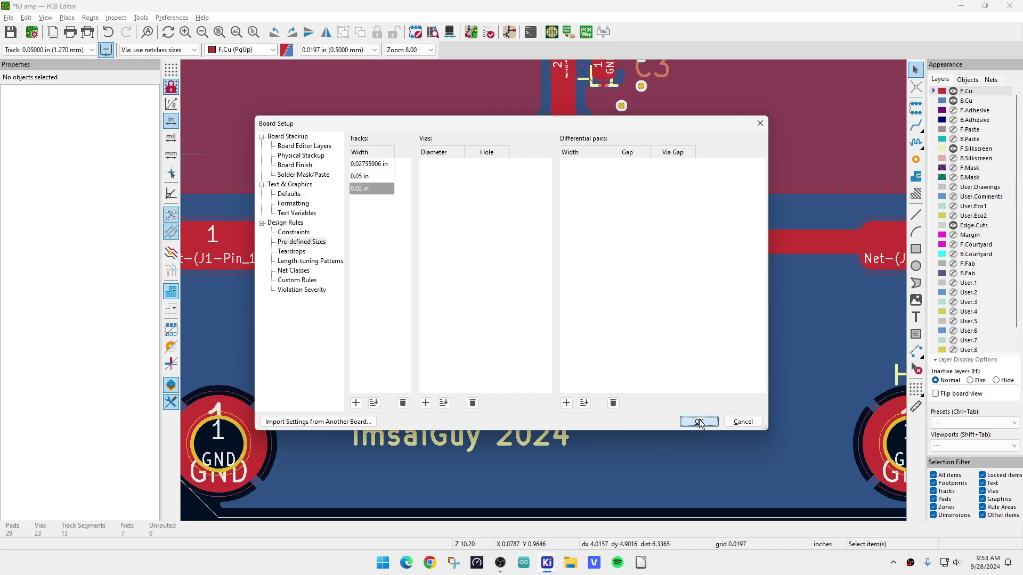
- Start routing a single track downward from U1's GND pad
key(x)
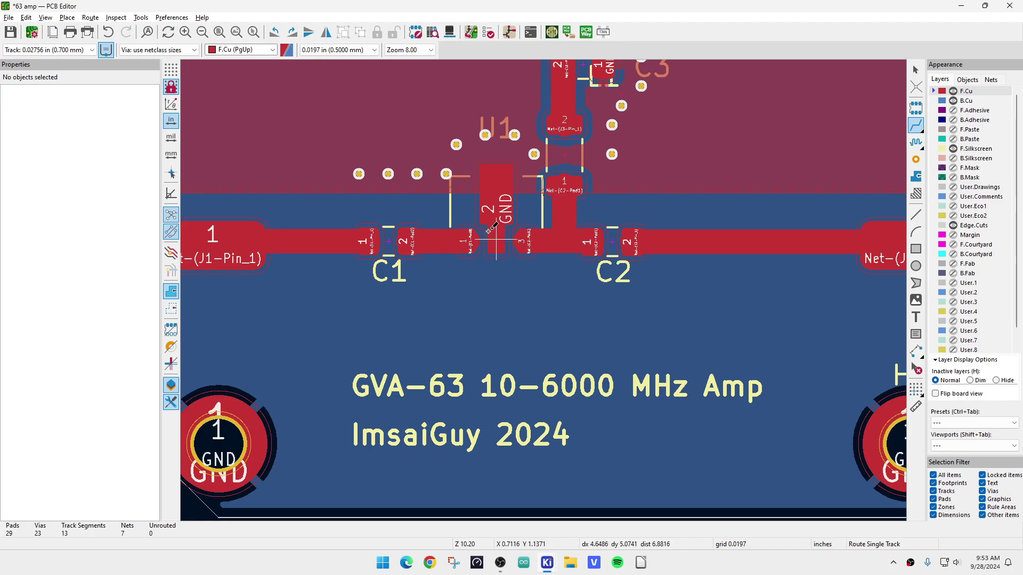
click(501, 236)
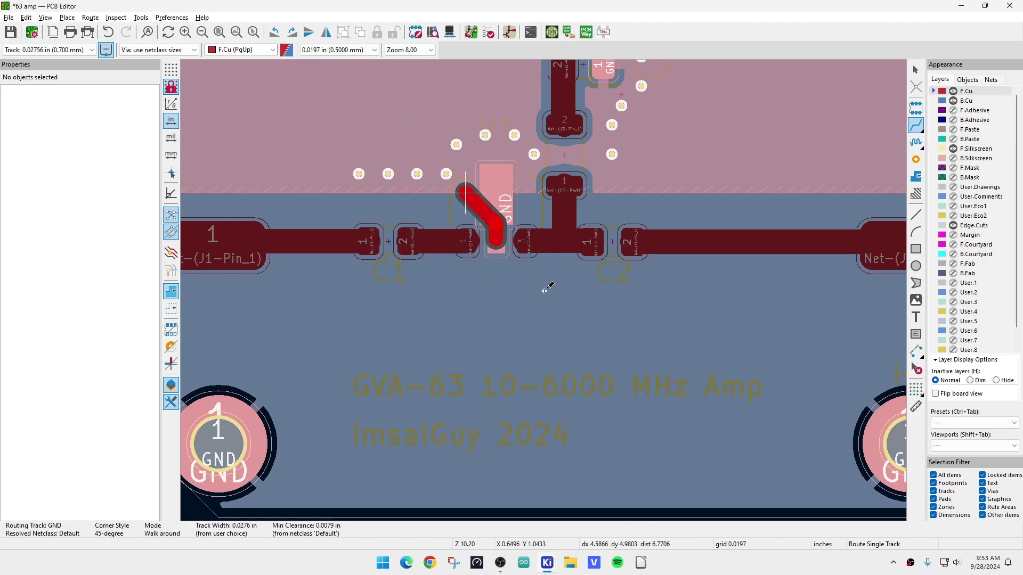
scroll(548, 288, up, 5)
scroll(543, 291, down, 5)
scroll(543, 290, up, 3)
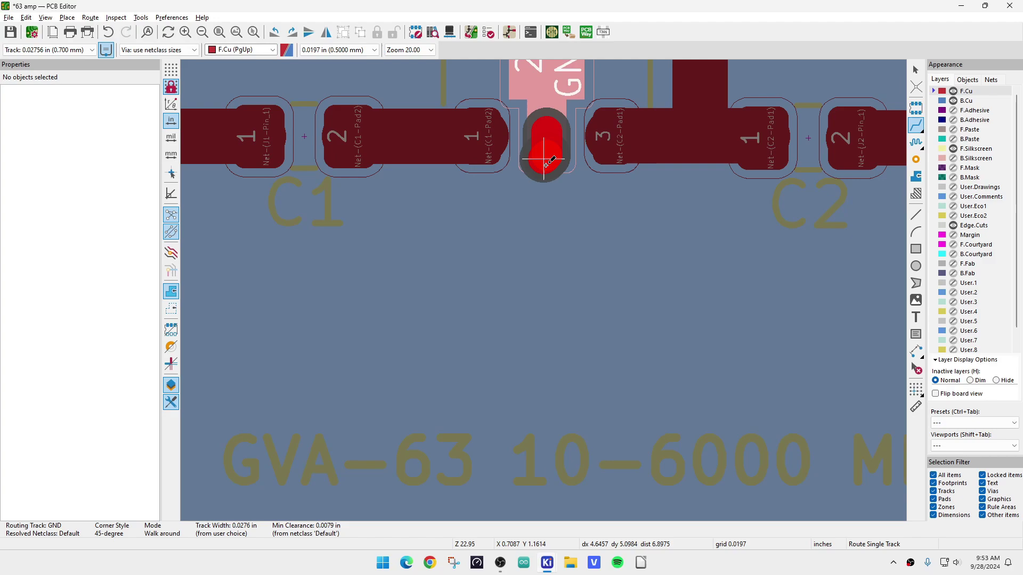
- Drop a via to bottom copper and finish the GND stub track there
key(v)
double_click(544, 203)
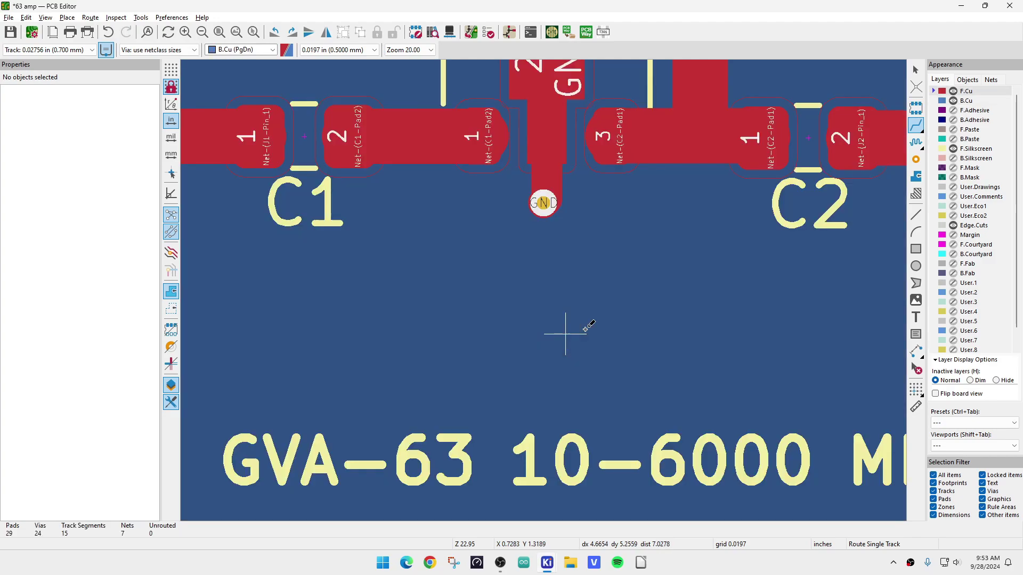
scroll(543, 203, up, 3)
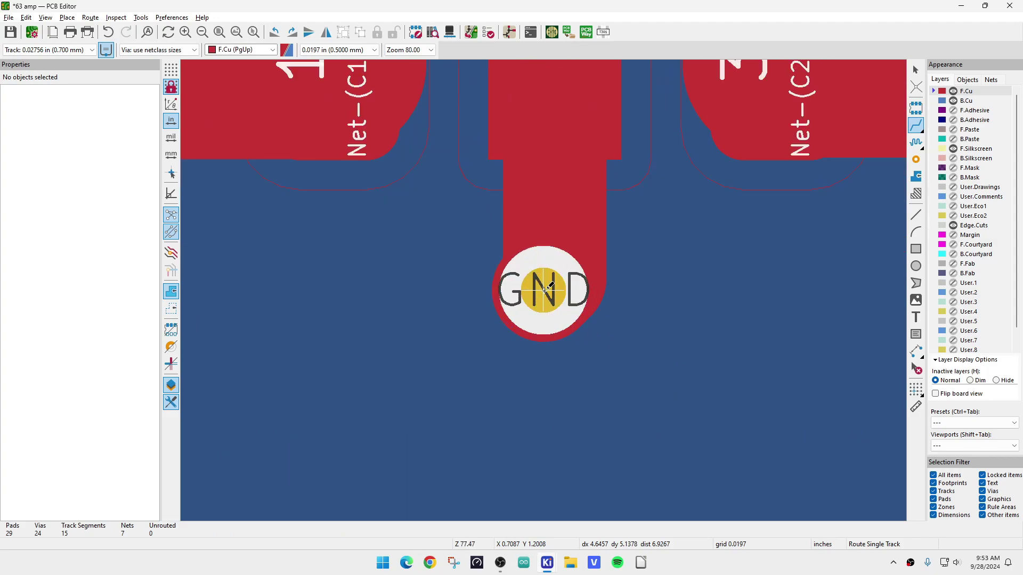
scroll(543, 291, down, 4)
scroll(543, 291, down, 2)
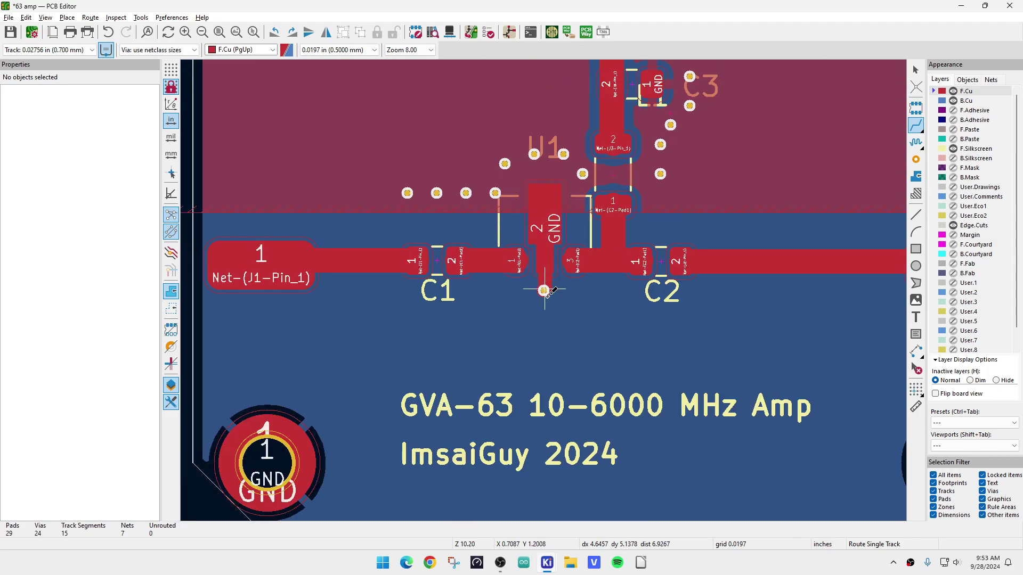
scroll(542, 337, down, 2)
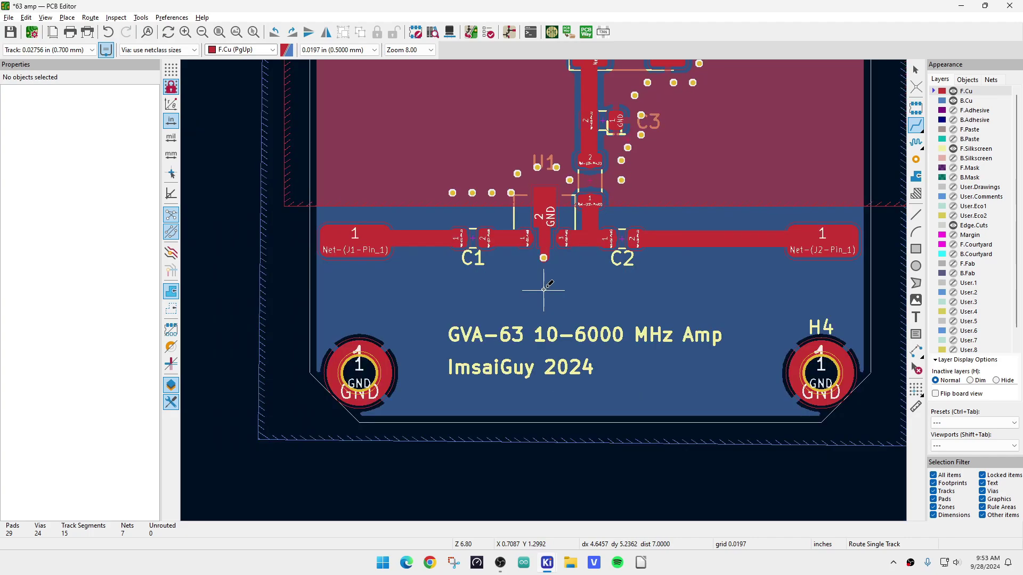
scroll(543, 290, down, 2)
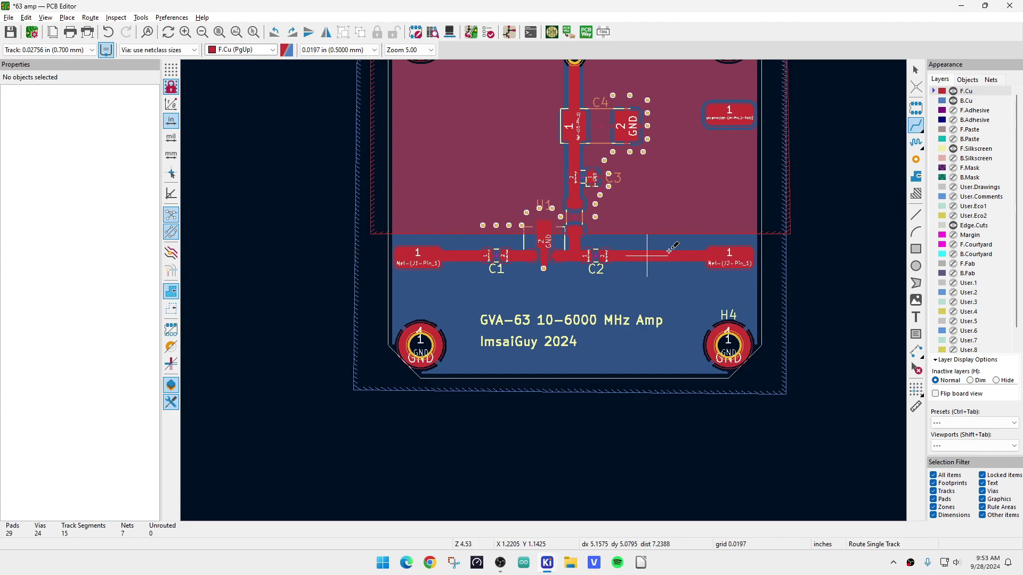
scroll(470, 277, down, 1)
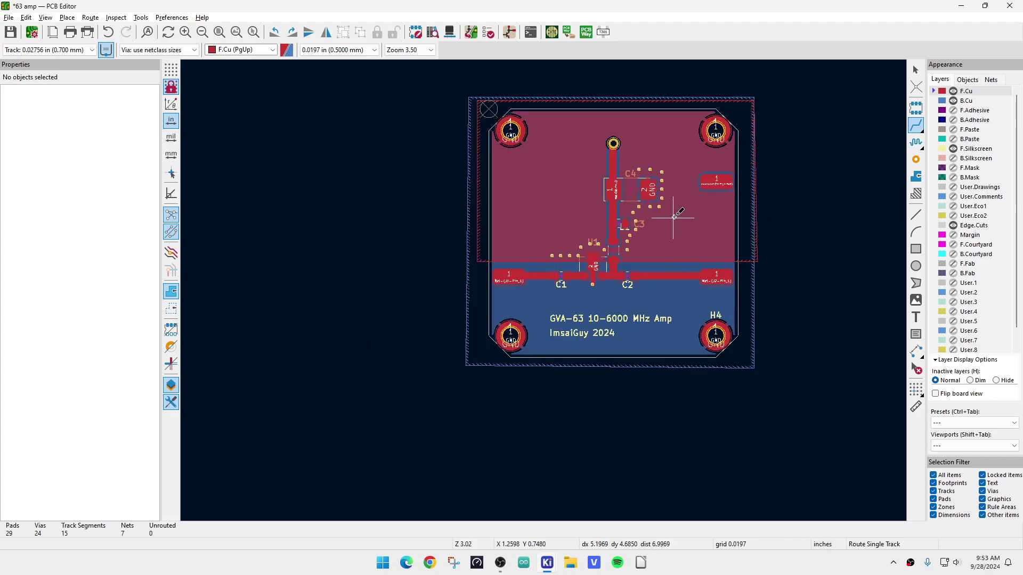
scroll(673, 218, up, 1)
scroll(544, 291, down, 1)
right_click(544, 292)
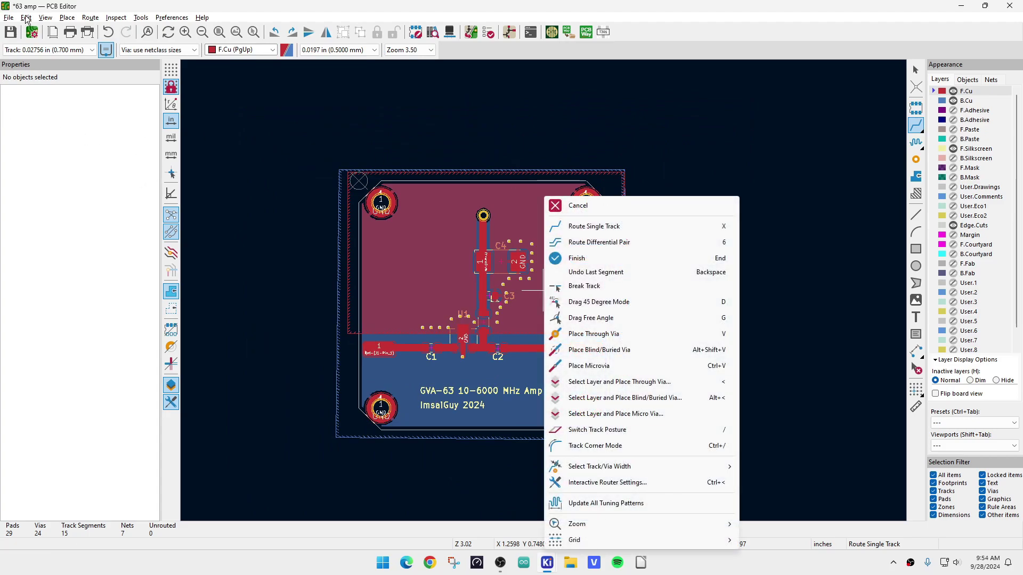
- Open the 3D Viewer and rotate the board to inspect the back dog artwork and component side
click(47, 18)
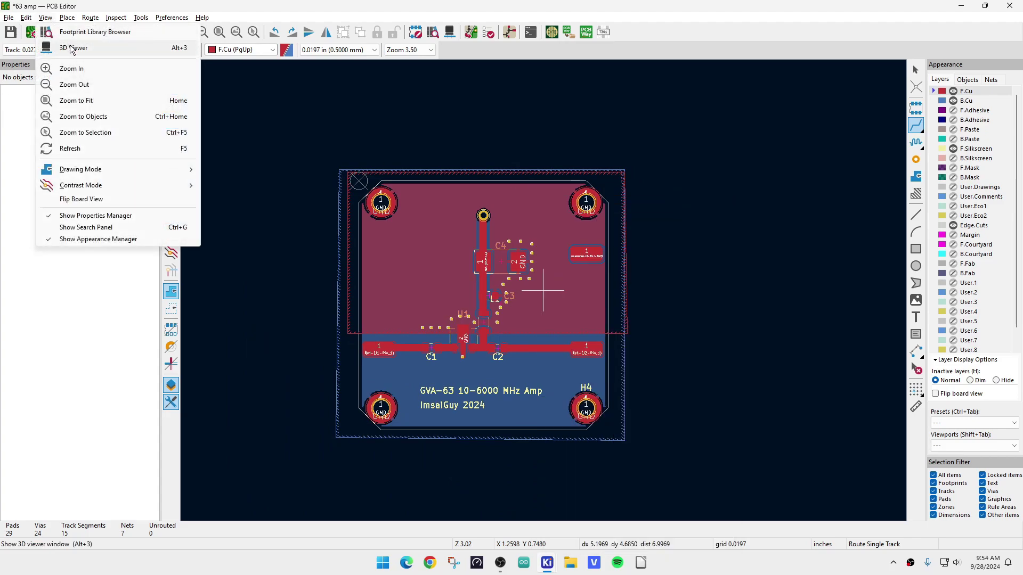
click(69, 41)
drag(571, 376, 586, 342)
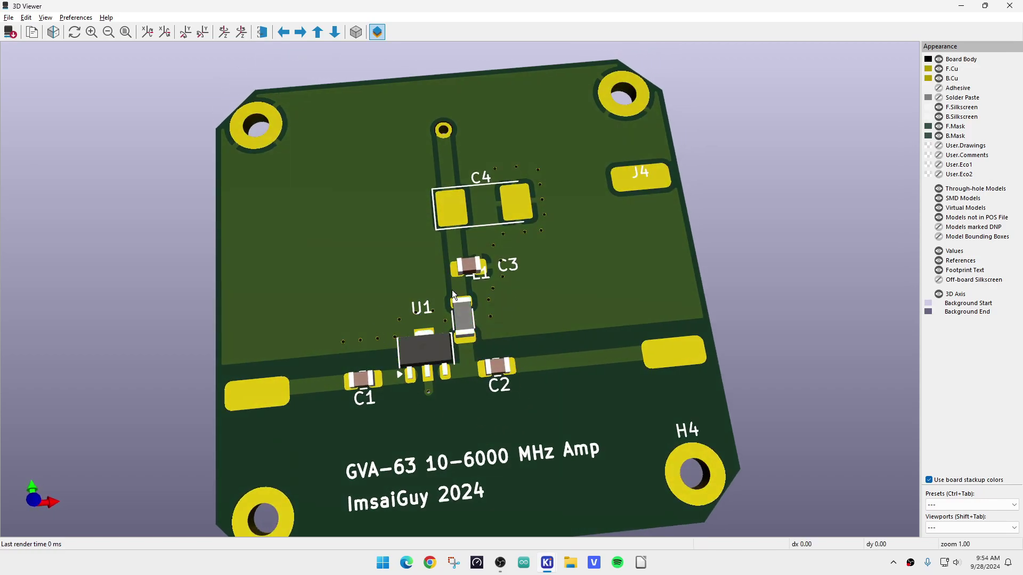
drag(452, 290, 558, 327)
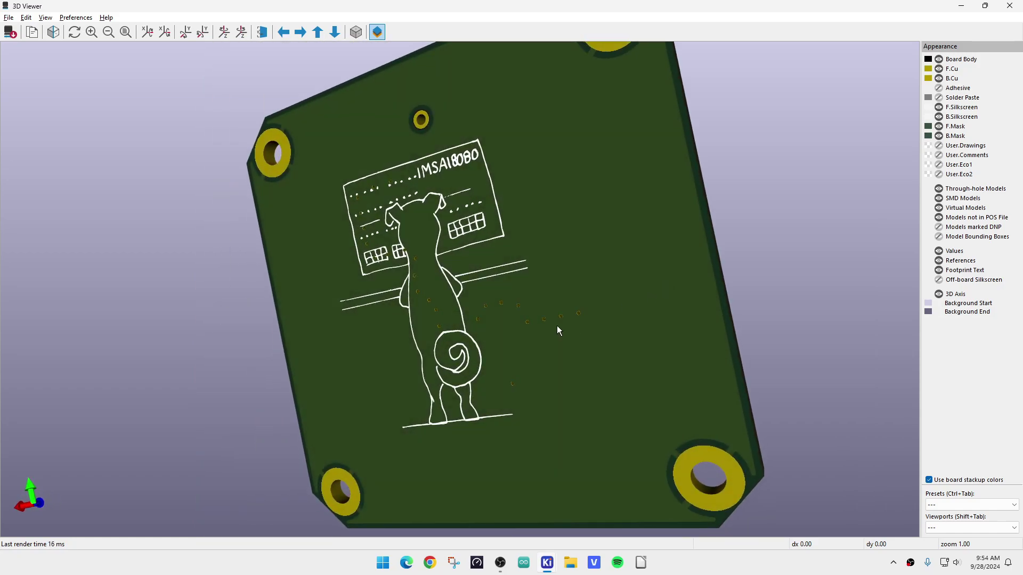
drag(652, 271, 410, 314)
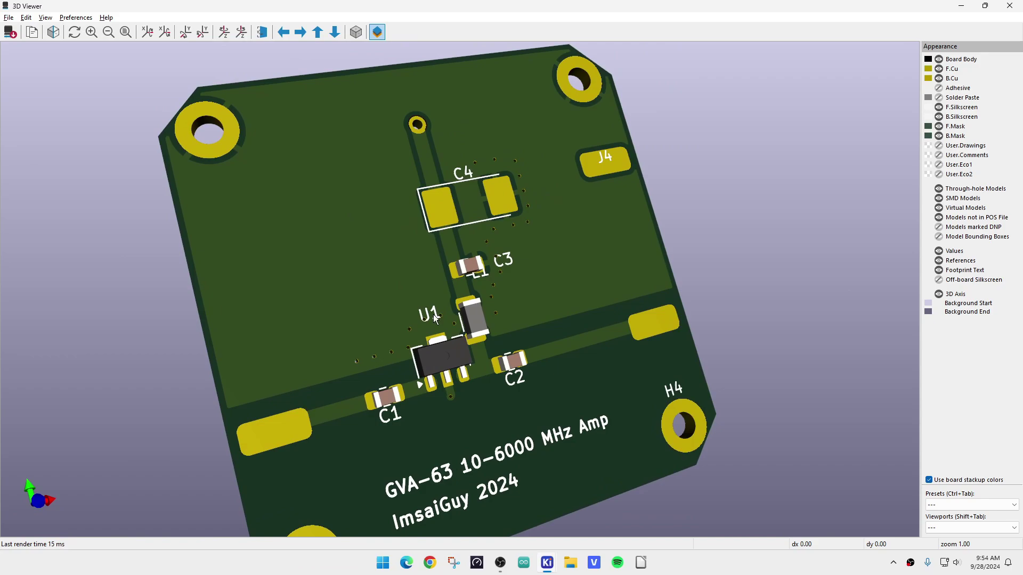
scroll(465, 398, up, 4)
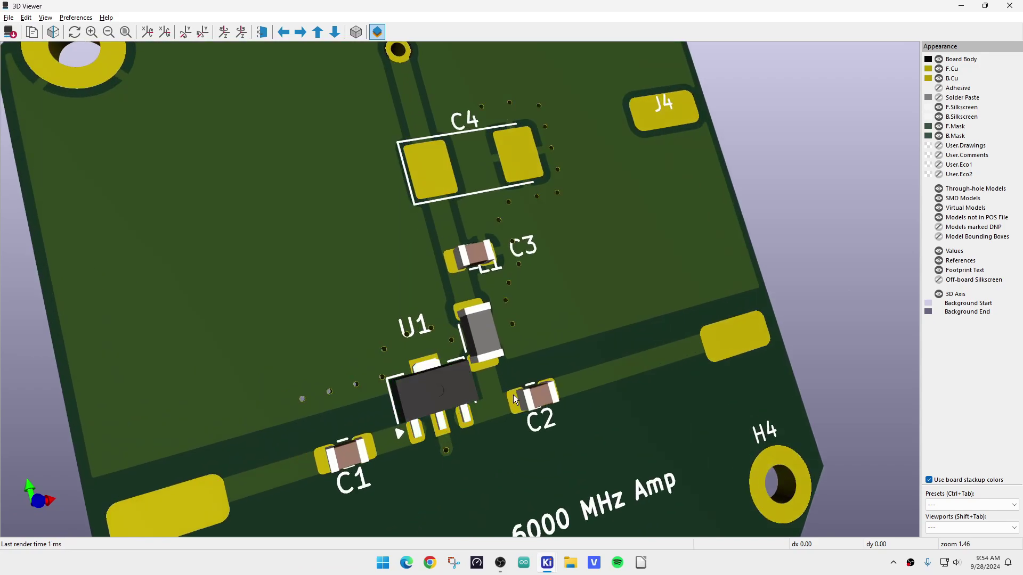
scroll(515, 400, down, 3)
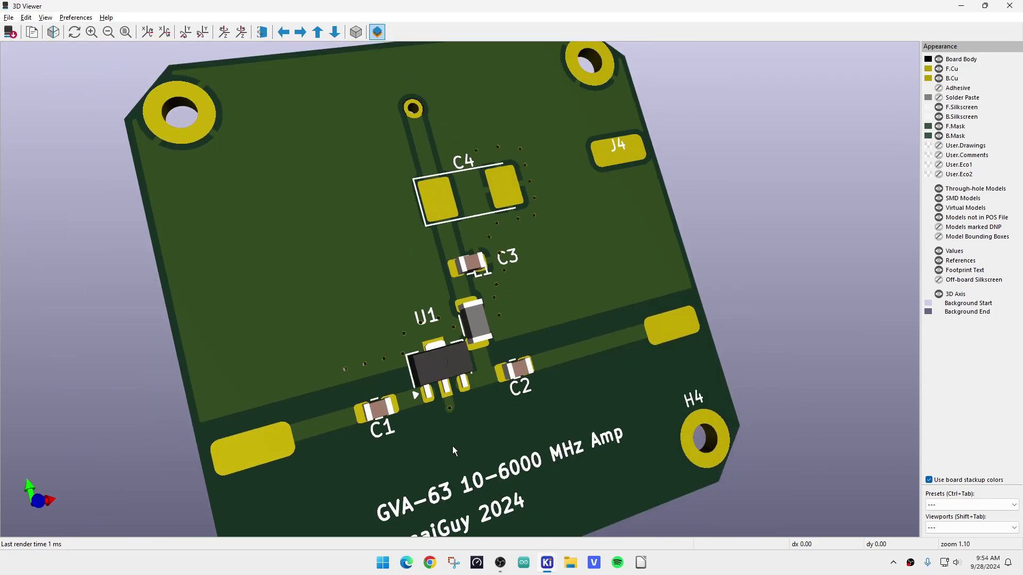
scroll(611, 308, down, 5)
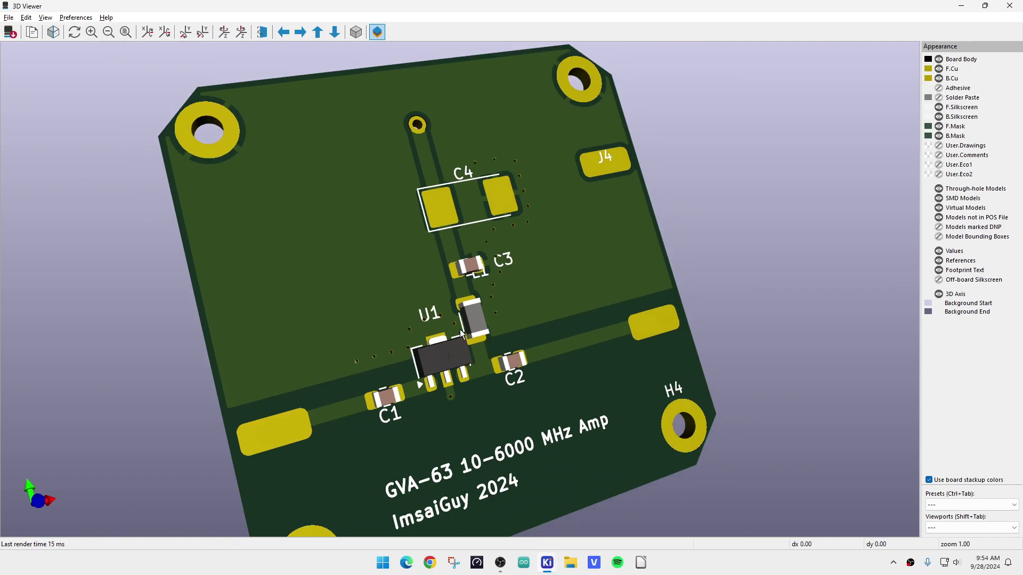